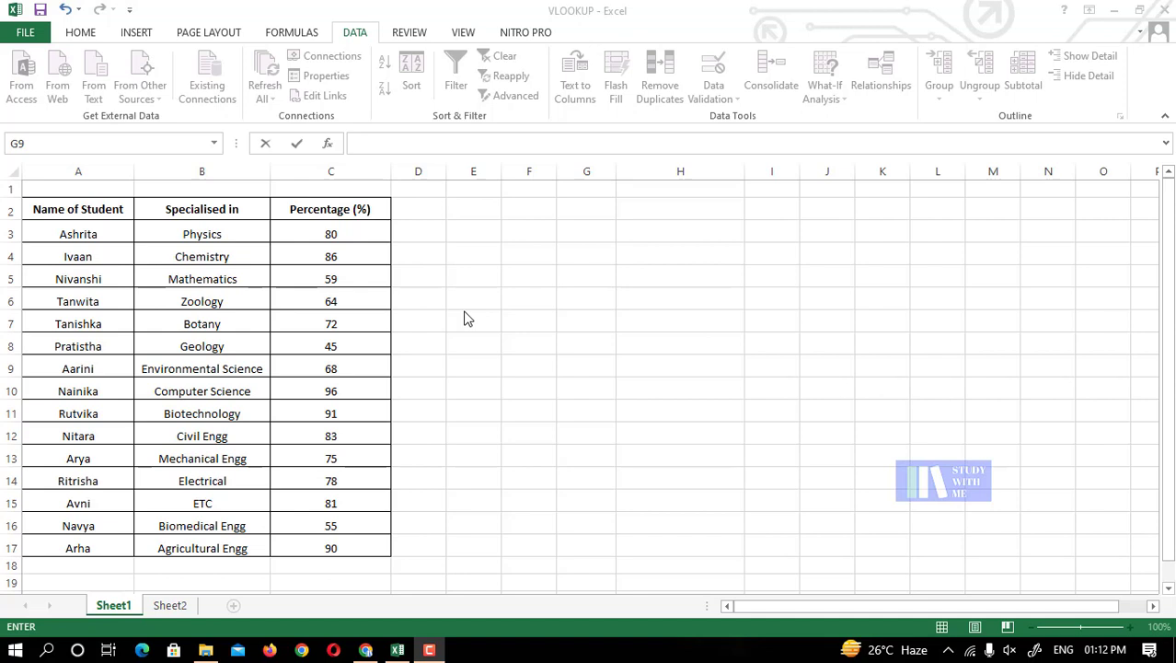
# Enter the name of the student listed in row 12, in capitals, into cell G9 as the lookup value
pyautogui.click(514, 351)
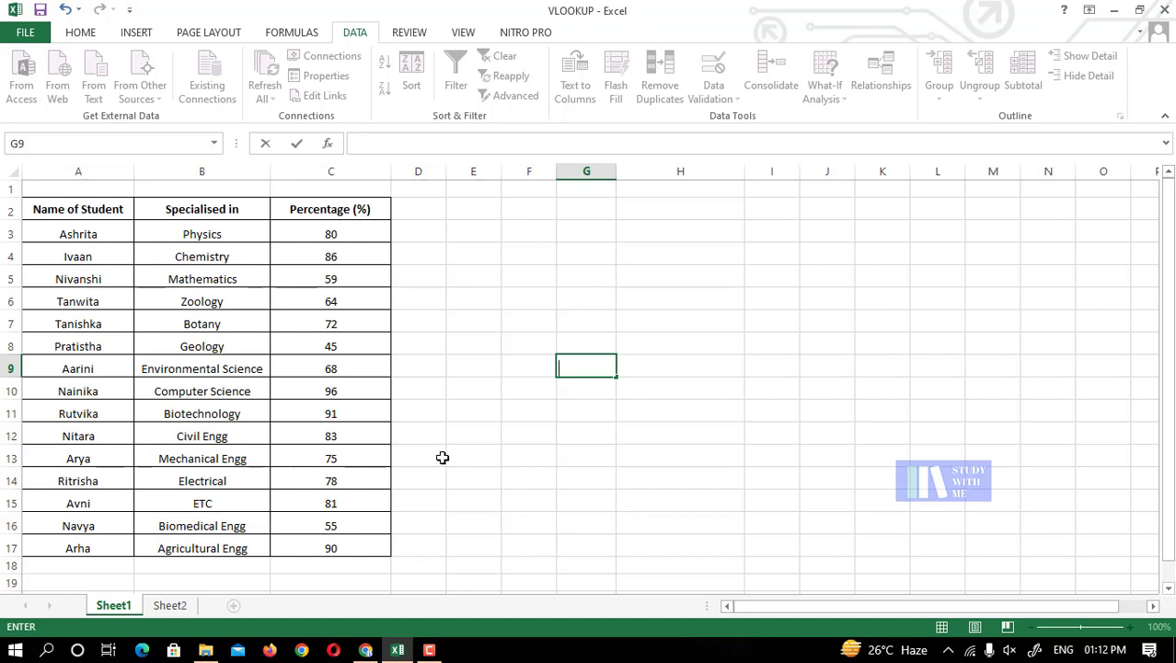
pyautogui.write('a')
pyautogui.press('BackSpace')
pyautogui.write('NITARA')
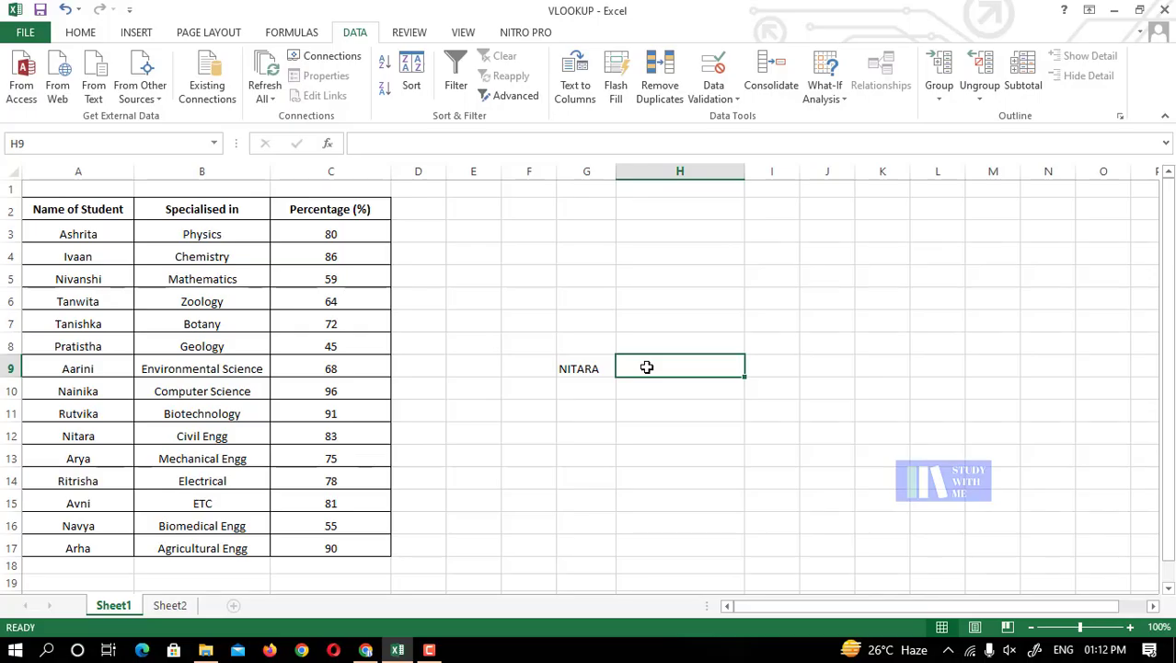
# Enter the formula =VLOOKUP(G9,A2:C17,3,FALSE) in cell H9 to return the student's percentage by exact match
pyautogui.write('=')
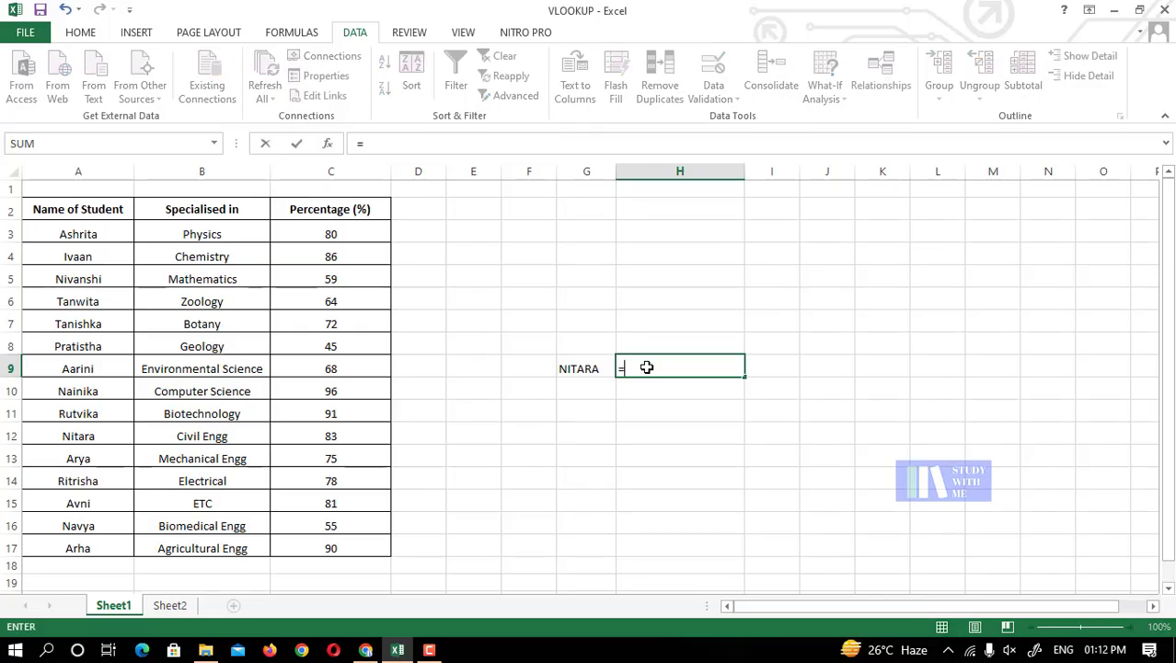
pyautogui.write('V')
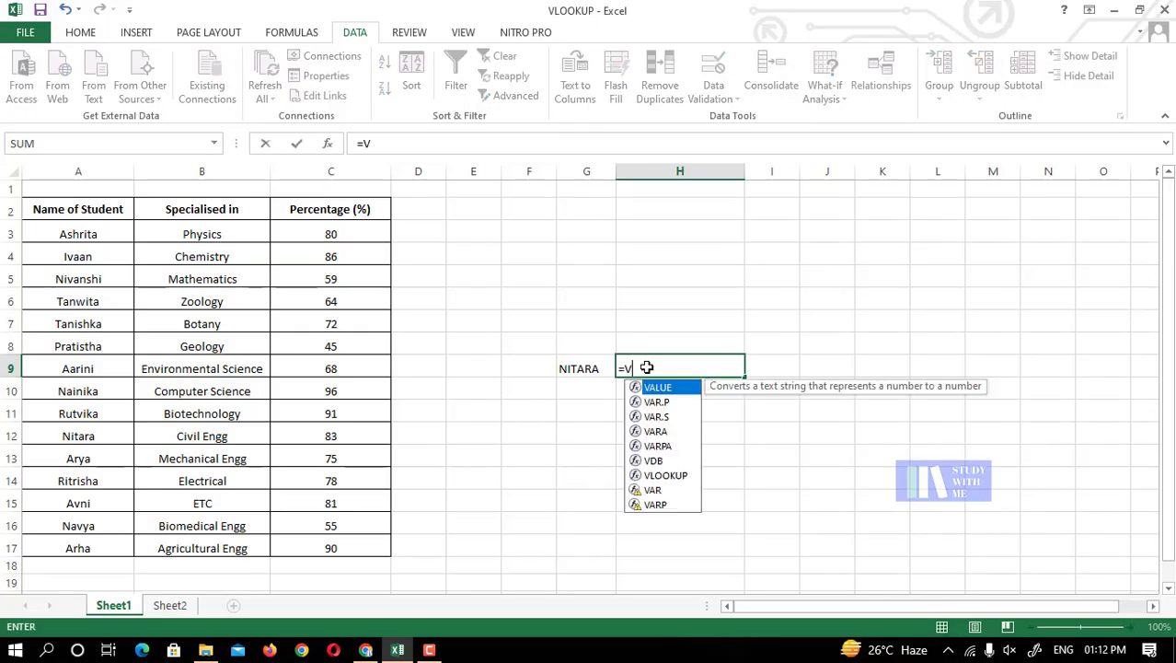
pyautogui.write('LOOKUP(')
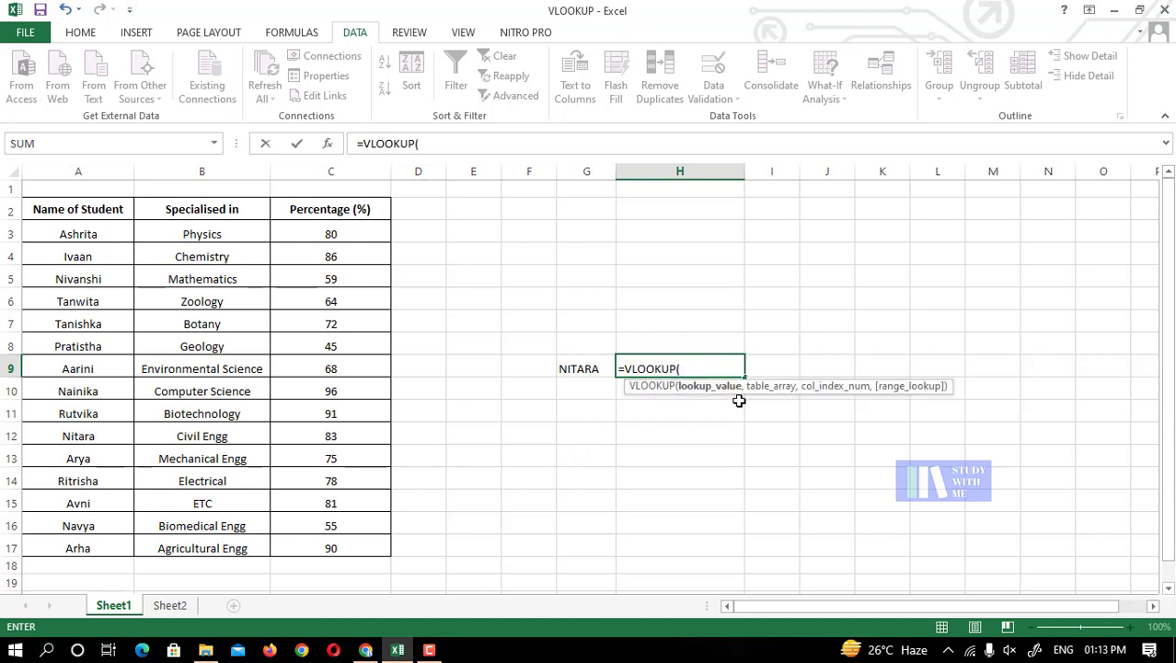
pyautogui.click(574, 370)
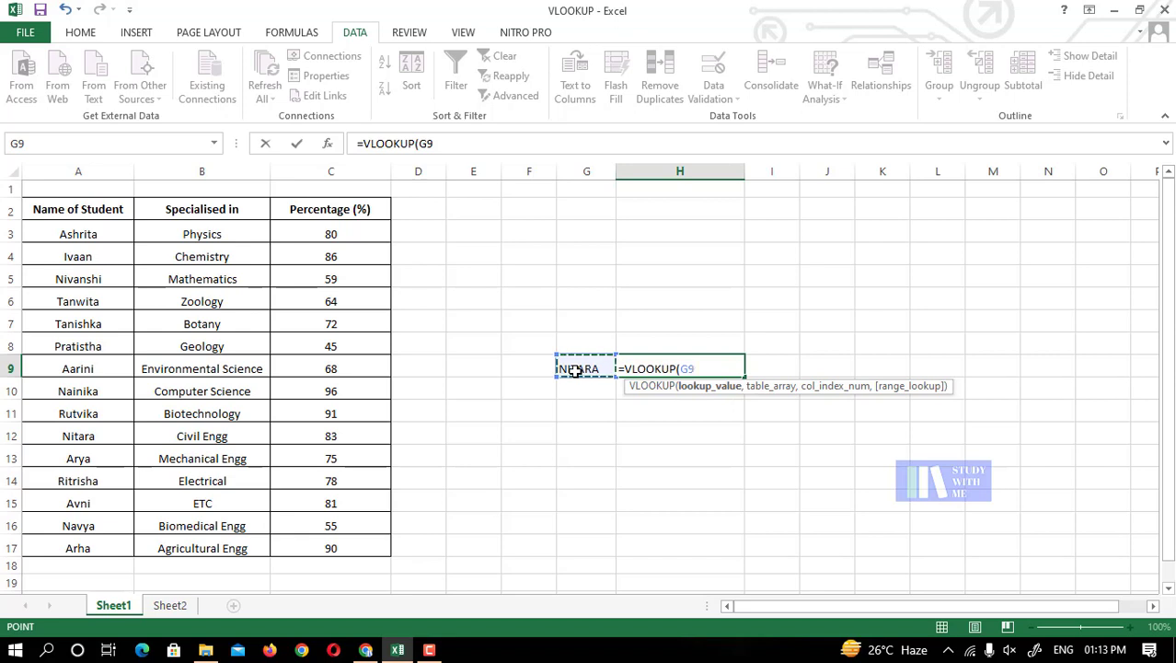
pyautogui.write(',')
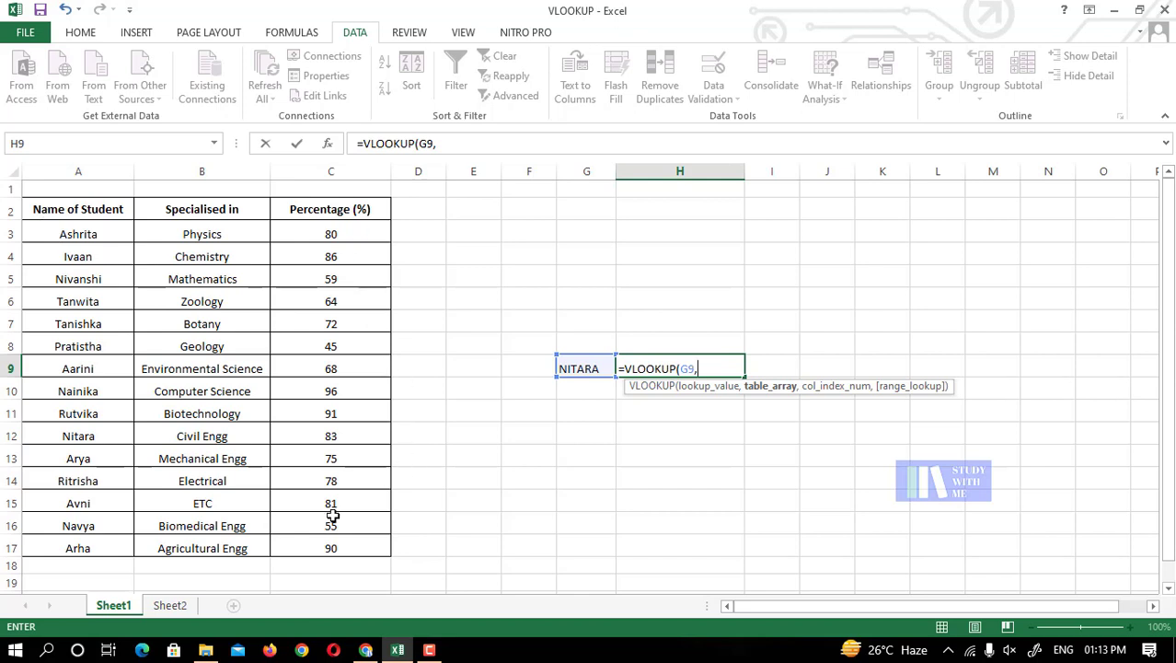
pyautogui.moveTo(67, 208); pyautogui.dragTo(370, 548)
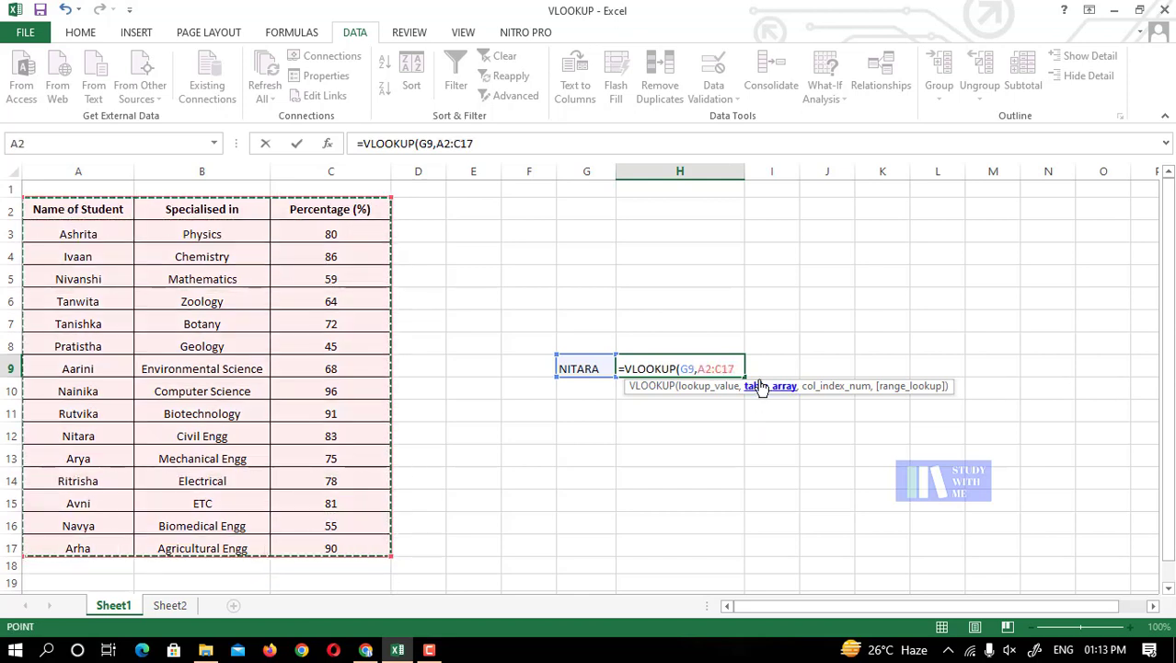
pyautogui.write(',')
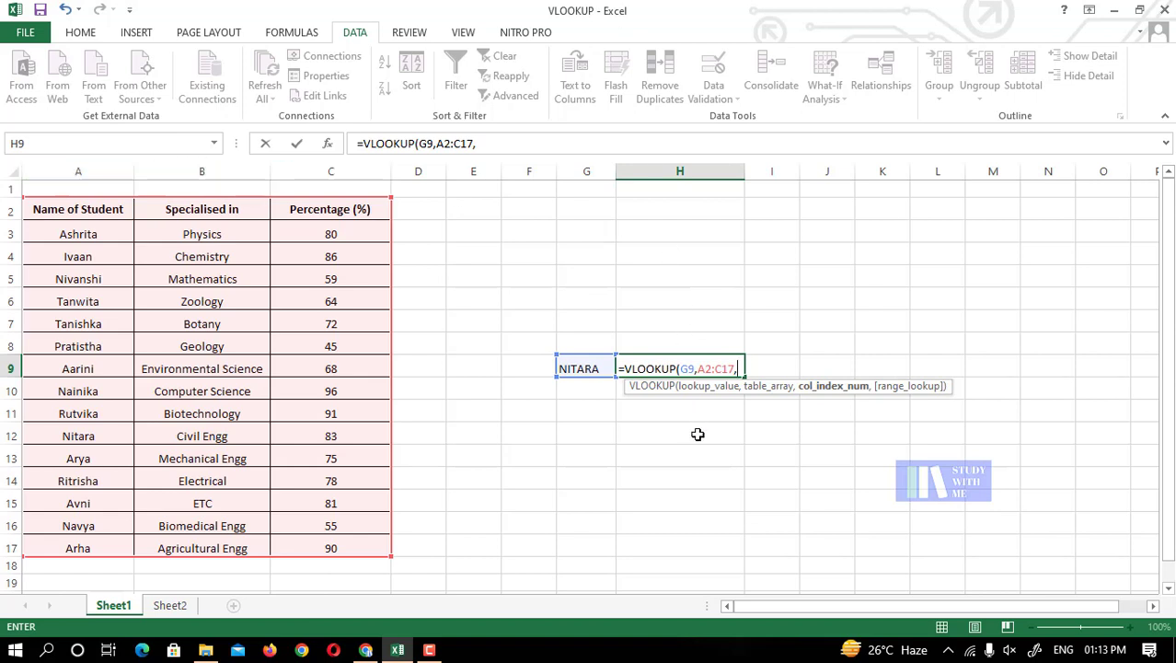
pyautogui.write('3,')
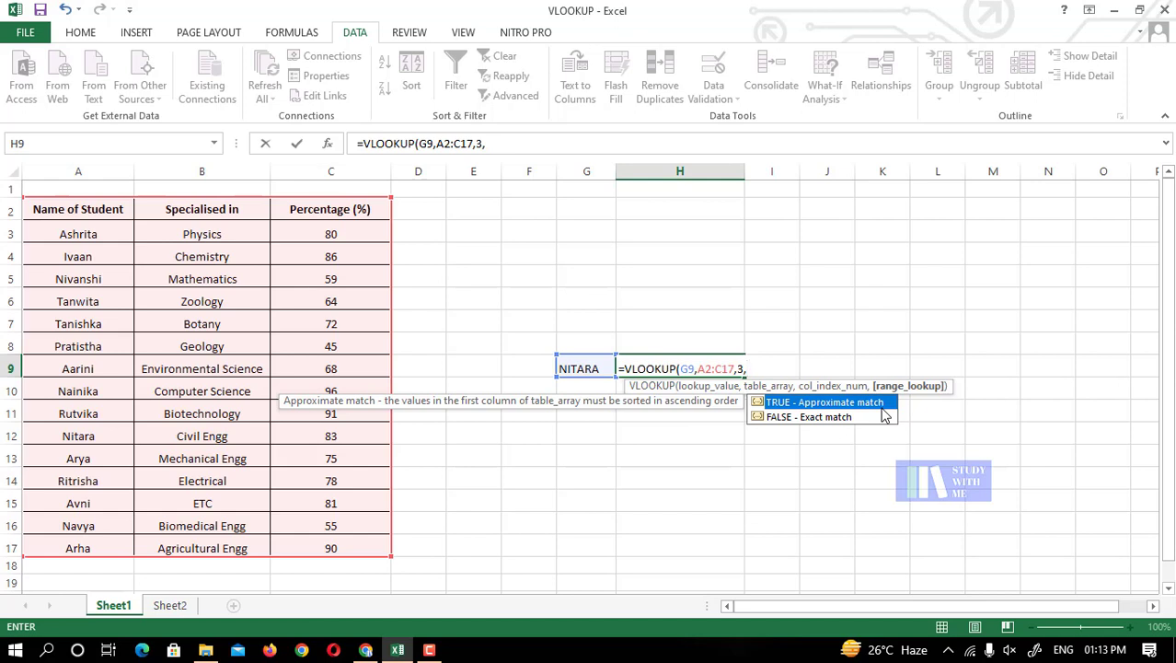
pyautogui.write('FALSE)')
pyautogui.press('Return')
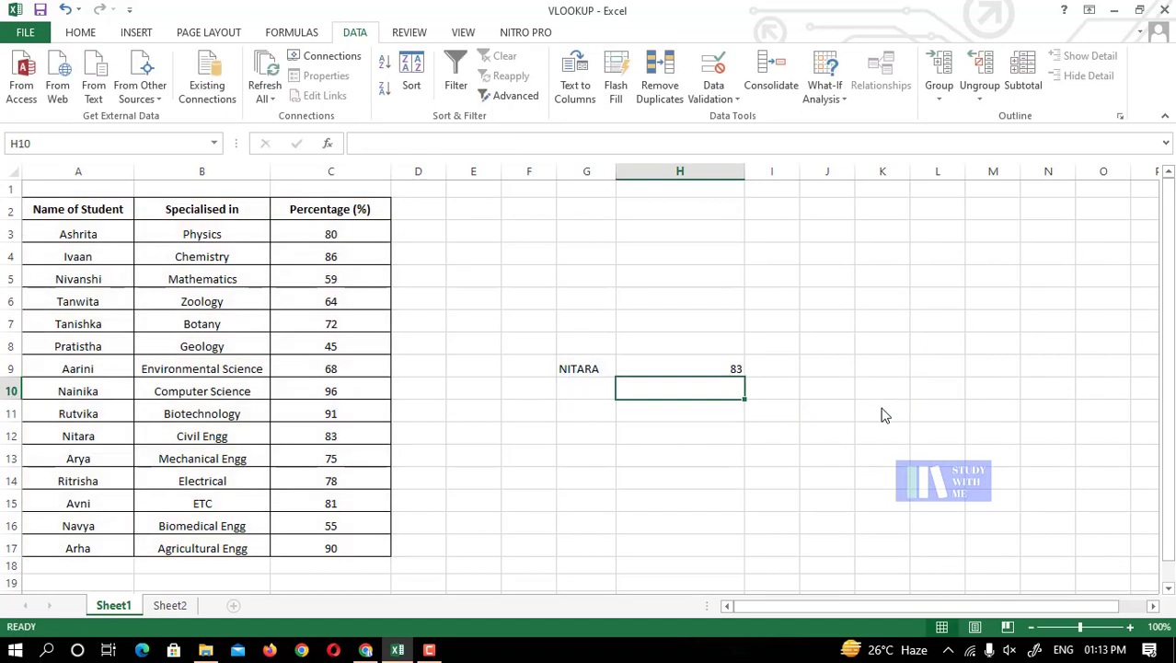
# Compare the lookup name and the percentage formula in G9:H9 with the matching student record in row 12
pyautogui.click(598, 368)
pyautogui.click(699, 363)
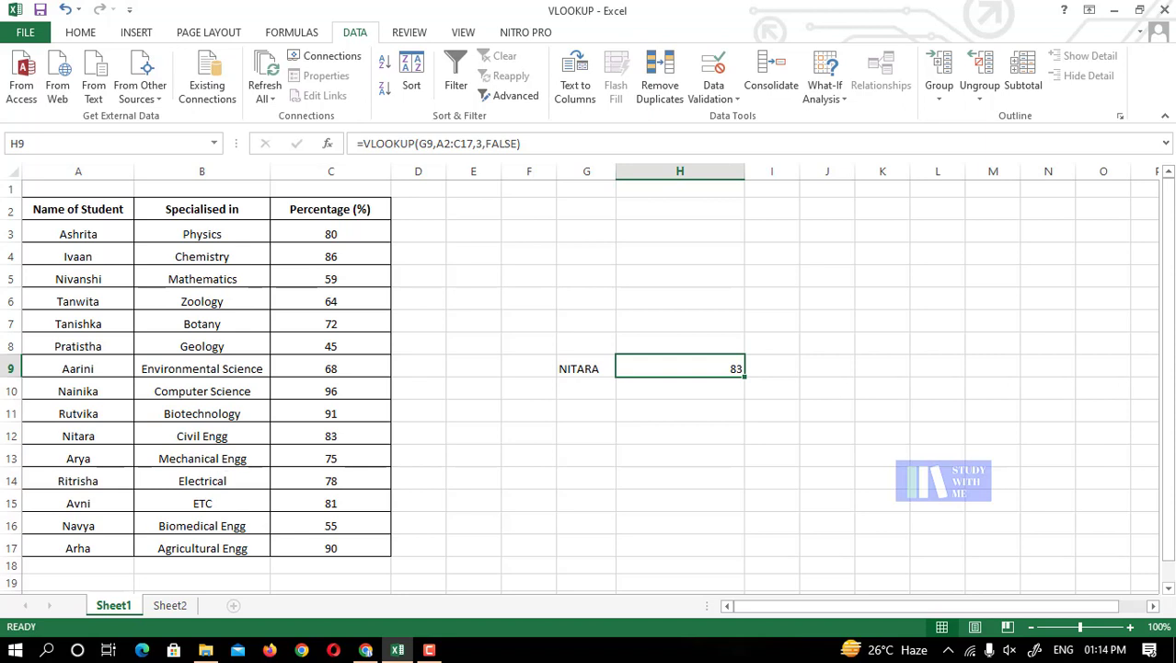
pyautogui.click(11, 435)
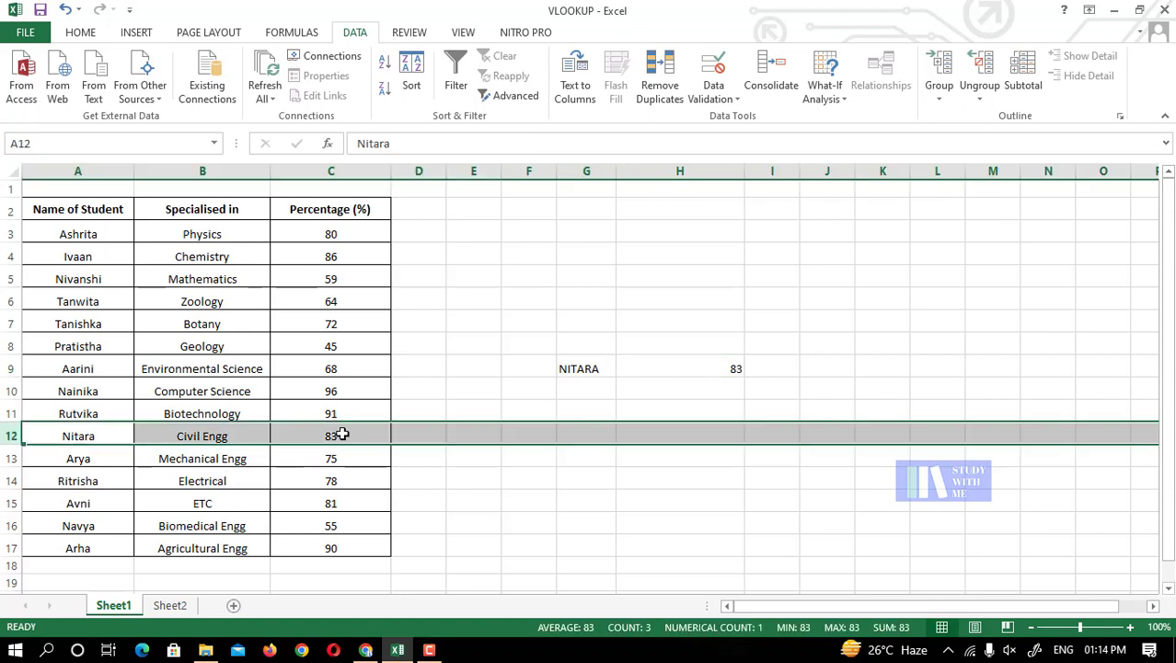
# Narrow column H and widen column I, and enter =VLOOKUP(G9,A2:C17,2,FALSE) in cell I9 to return the student's specialisation
pyautogui.click(777, 365)
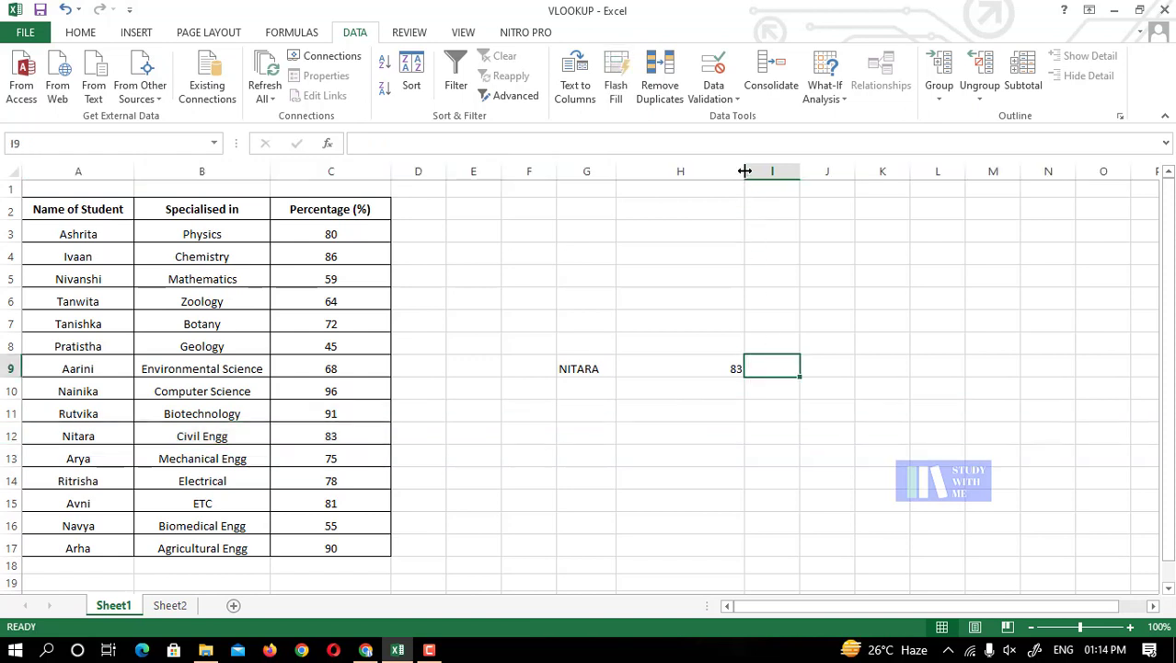
pyautogui.moveTo(744, 170); pyautogui.dragTo(787, 172)
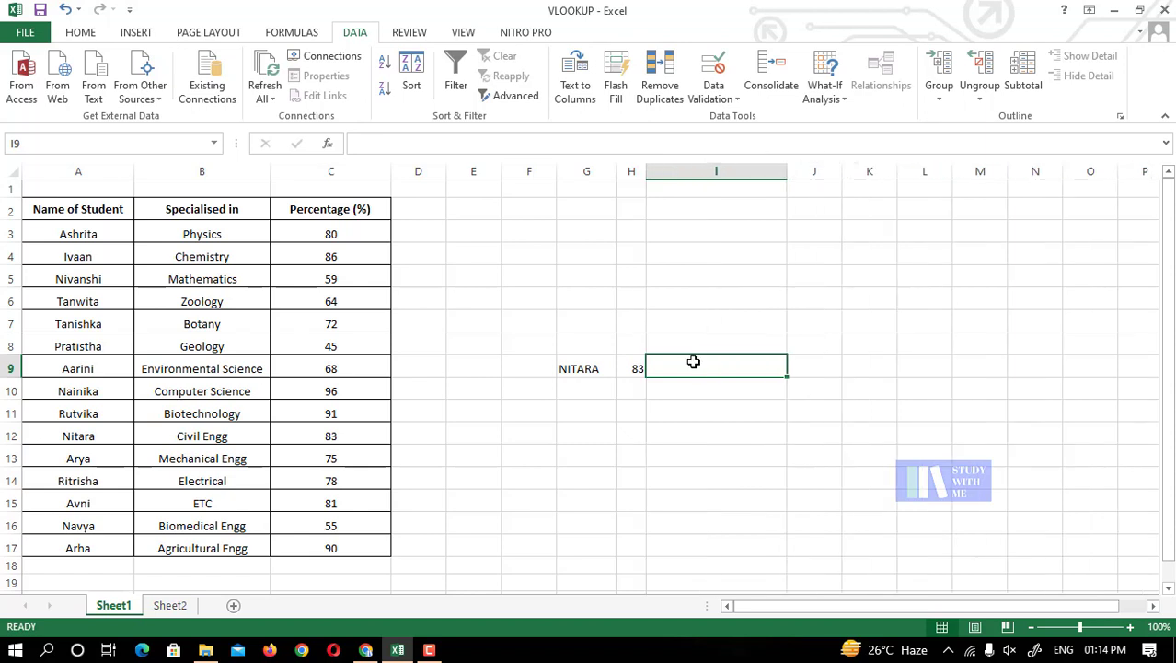
pyautogui.write('=VLOOK')
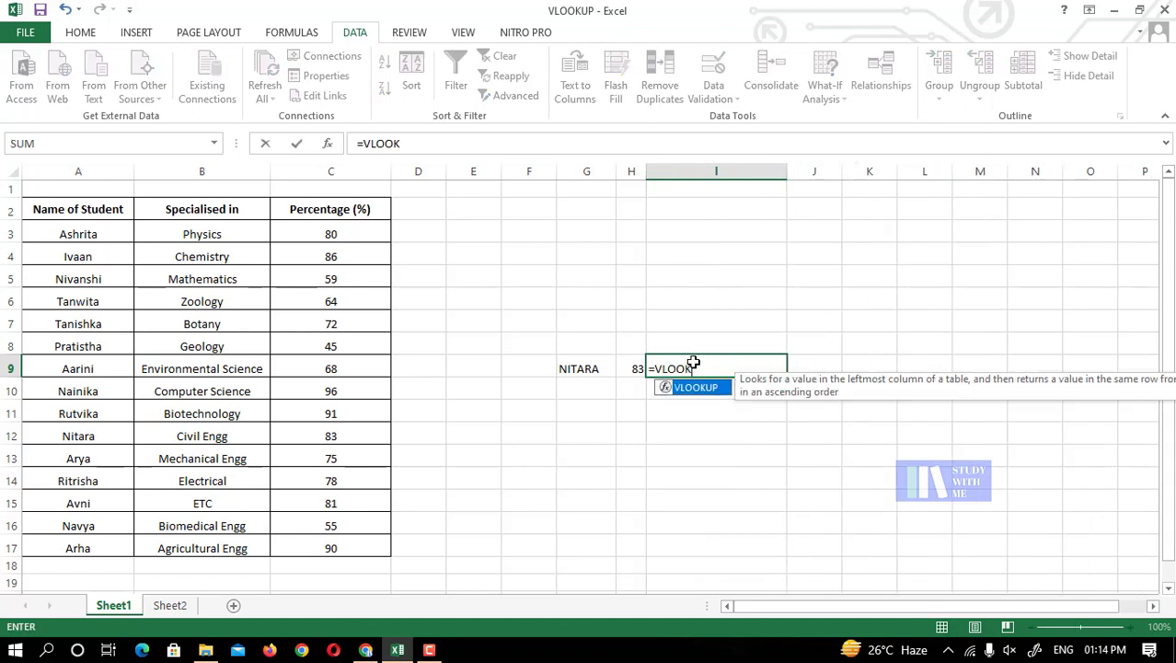
pyautogui.write('UP(')
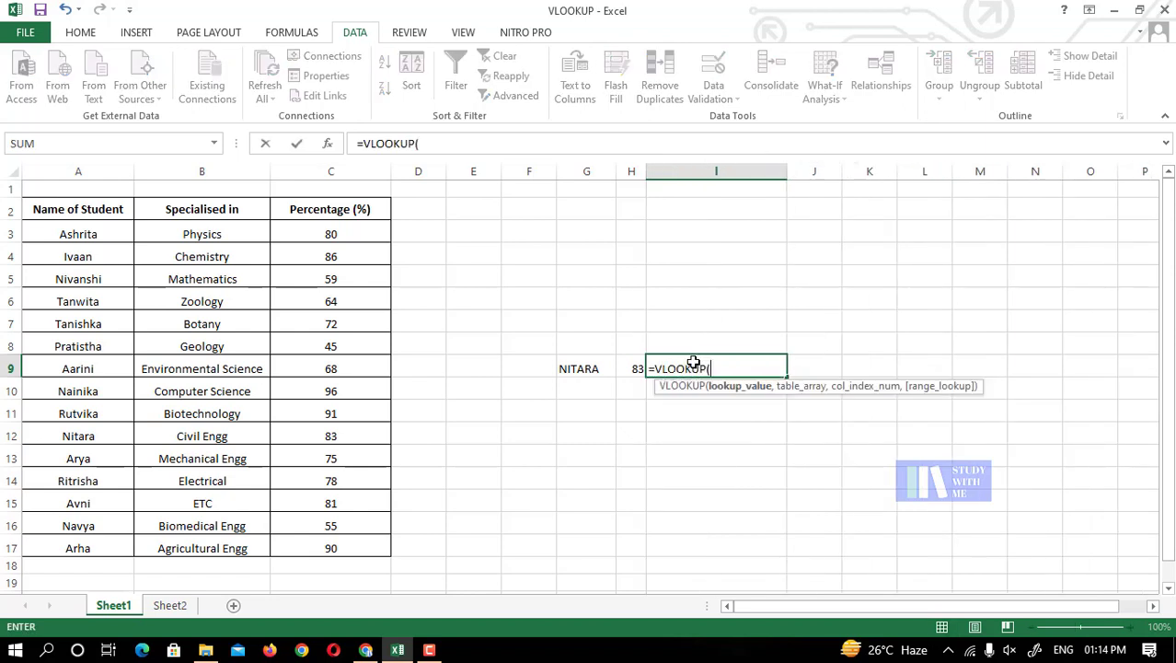
pyautogui.click(584, 368)
pyautogui.write(',')
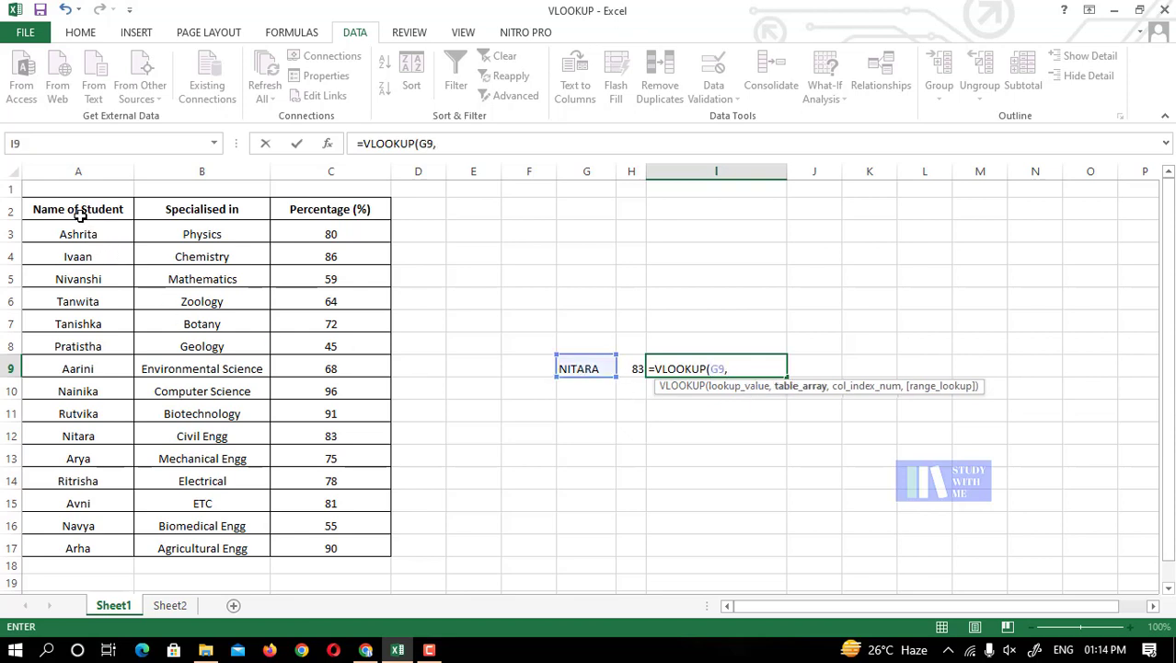
pyautogui.moveTo(81, 217); pyautogui.dragTo(357, 545)
pyautogui.write(',')
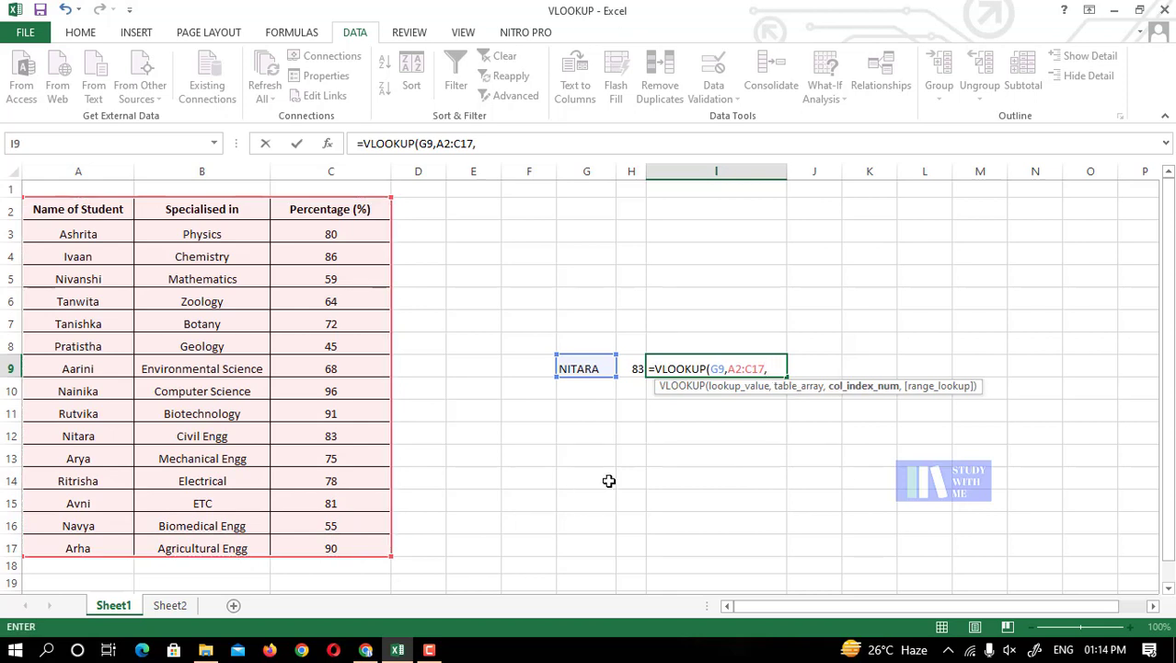
pyautogui.write('2,')
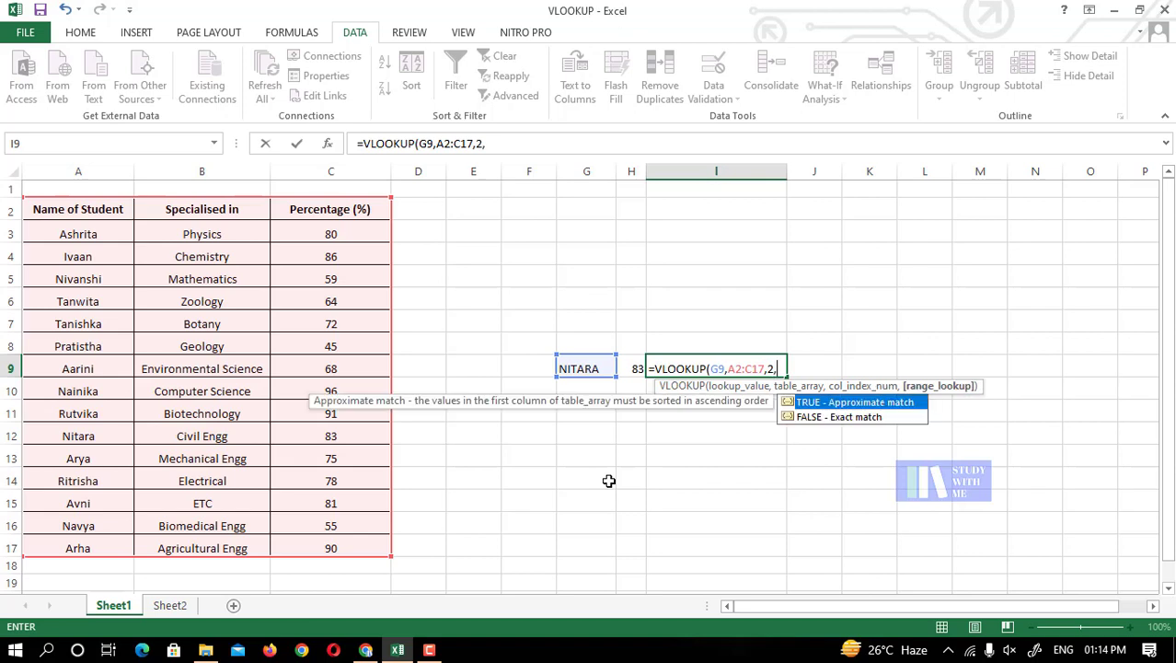
pyautogui.write('FALSE)')
pyautogui.press('Return')
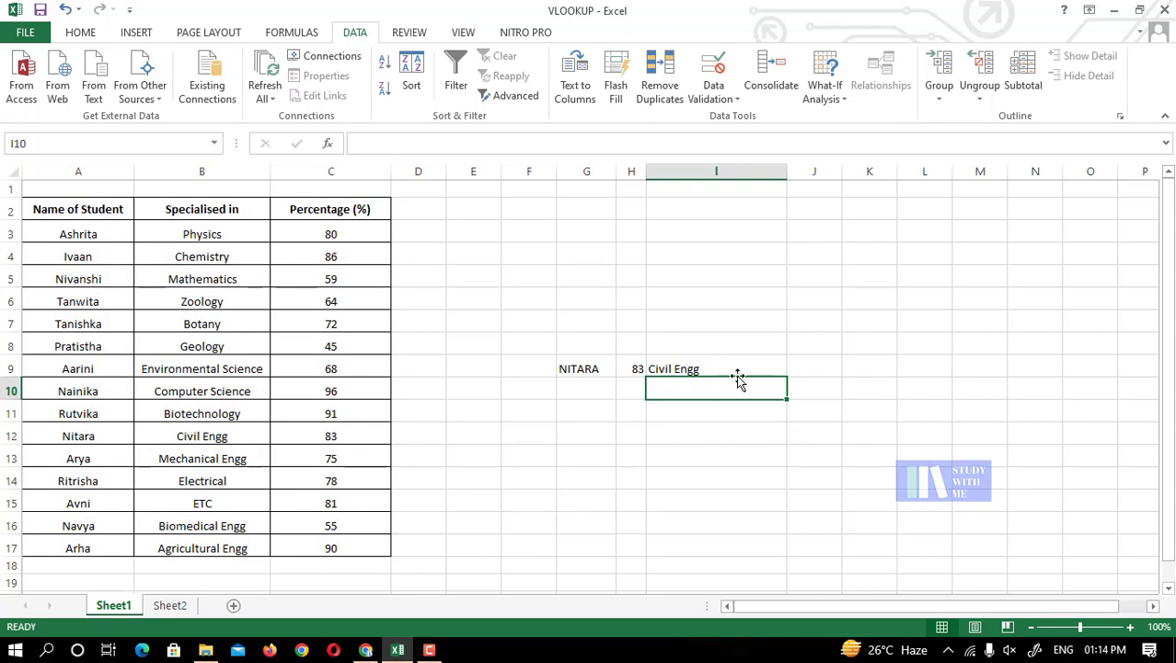
# Apply List data validation to cell G9 with the source =$A$2:$A$17, giving it a dropdown of student names
pyautogui.click(584, 373)
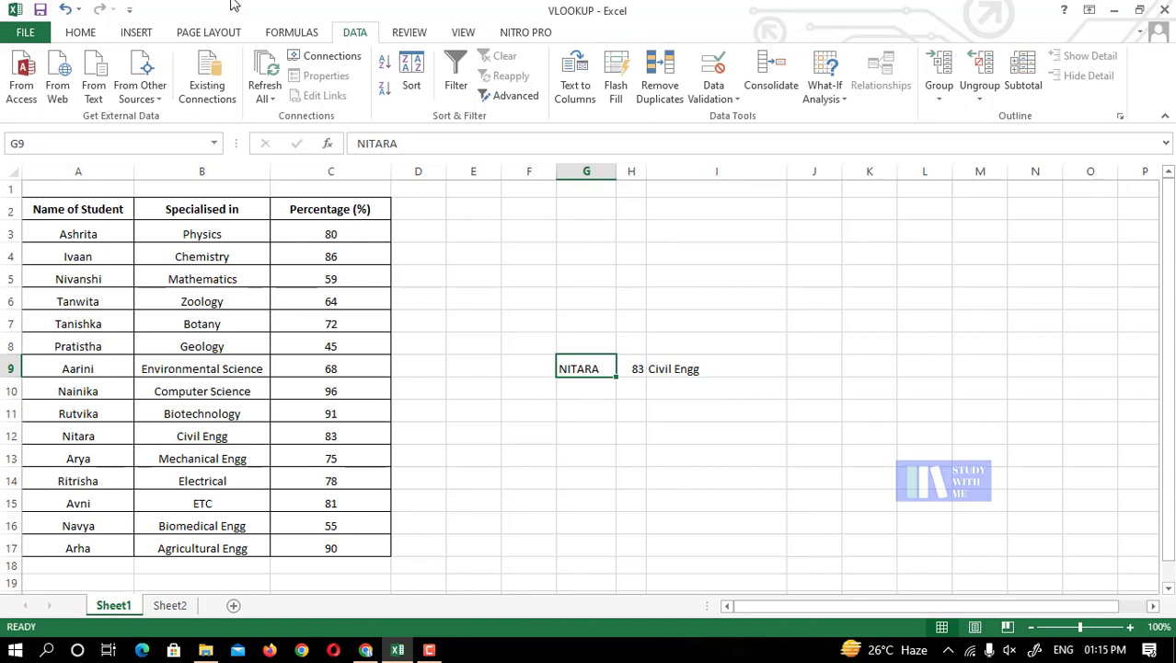
pyautogui.click(90, 35)
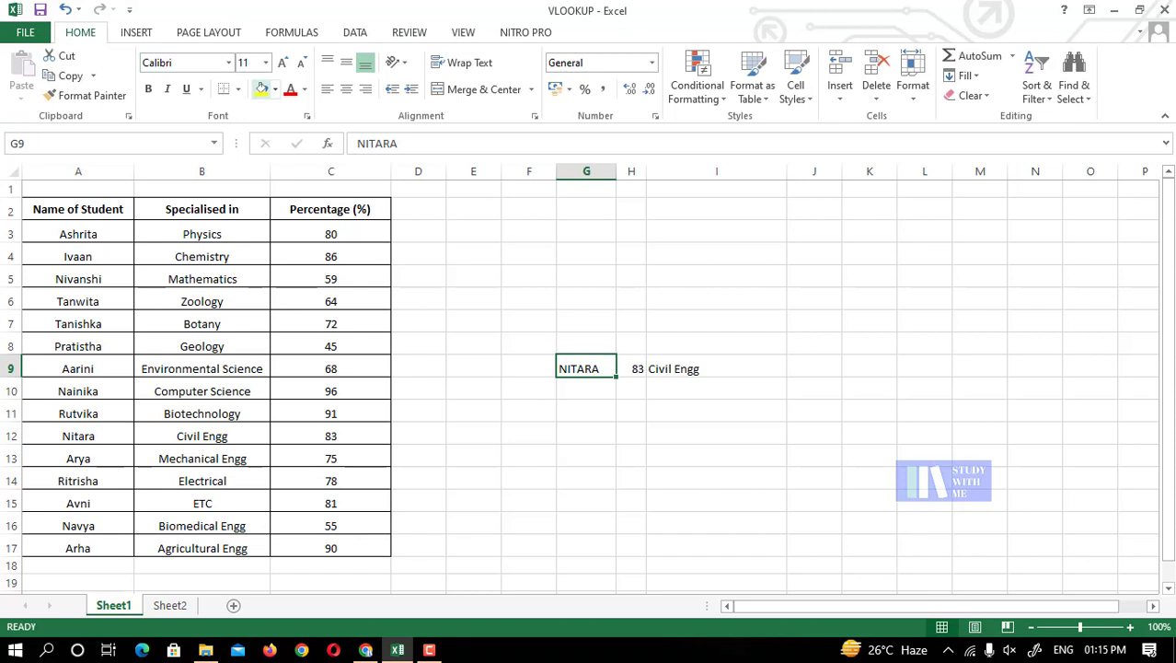
pyautogui.click(357, 35)
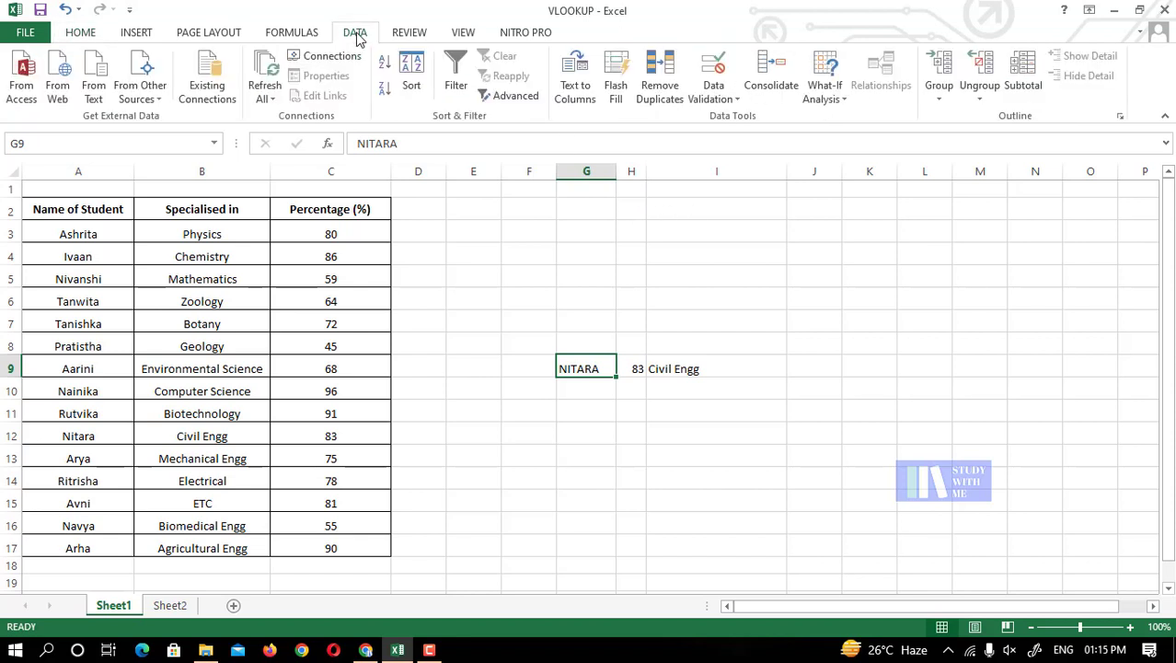
pyautogui.click(736, 100)
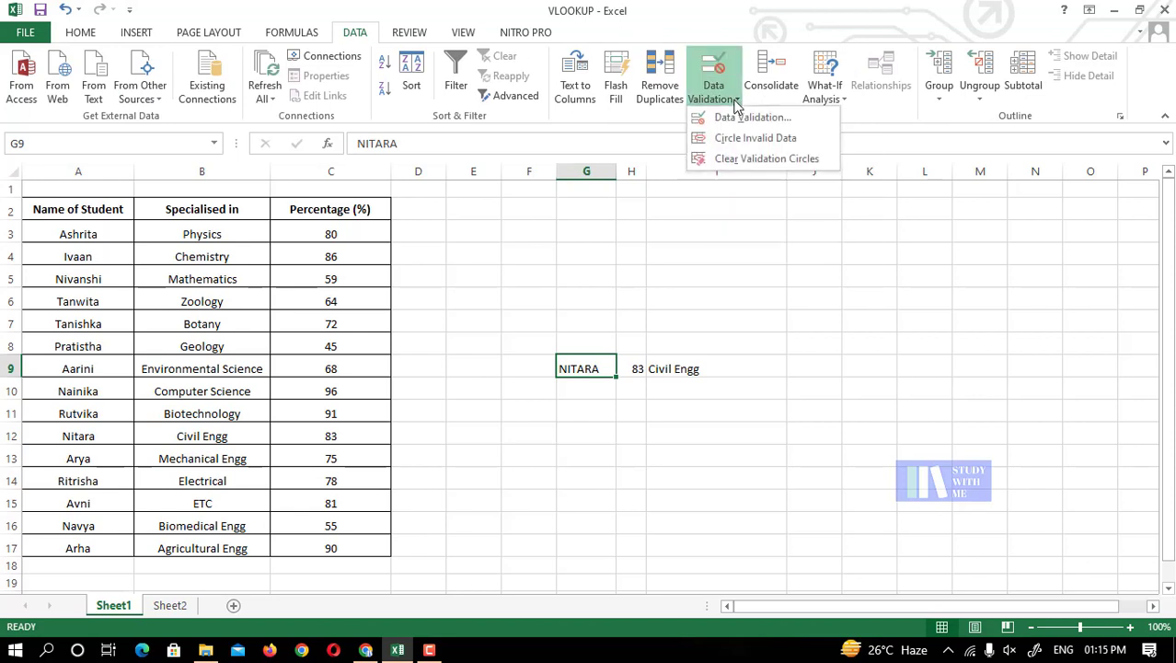
pyautogui.click(727, 115)
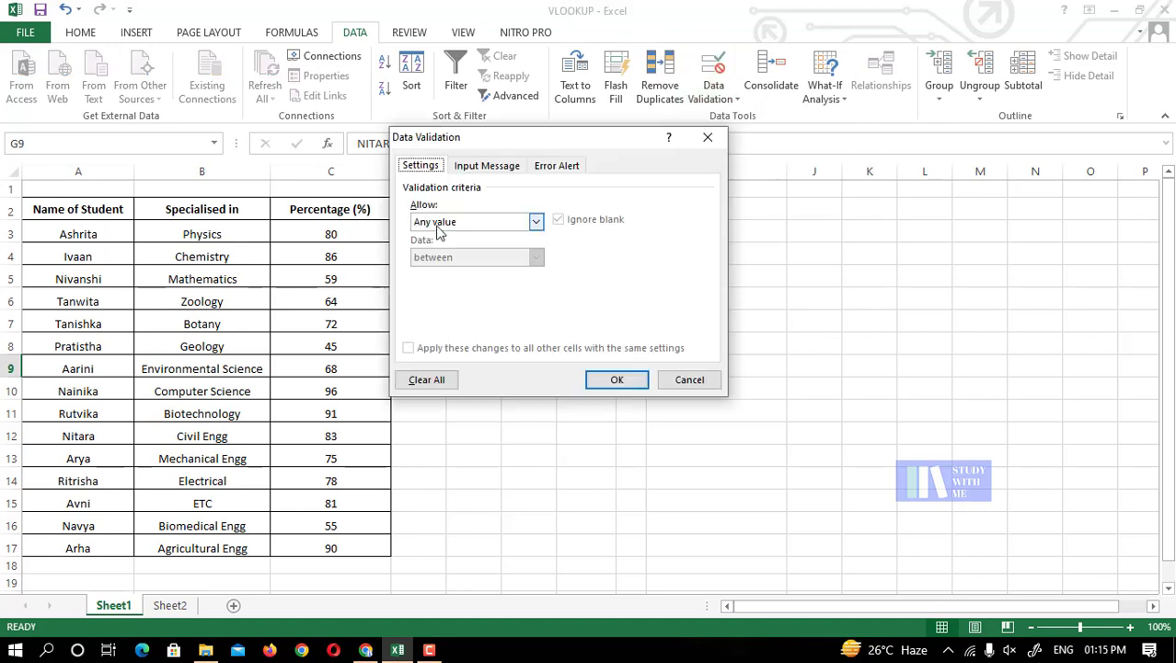
pyautogui.click(536, 224)
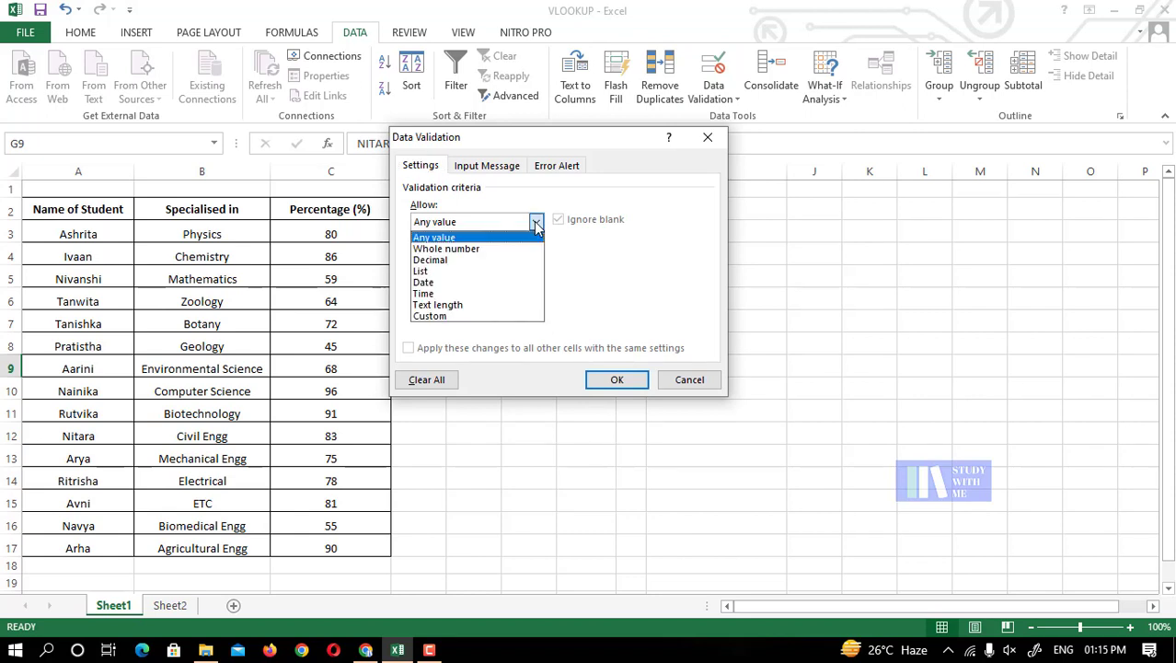
pyautogui.click(440, 272)
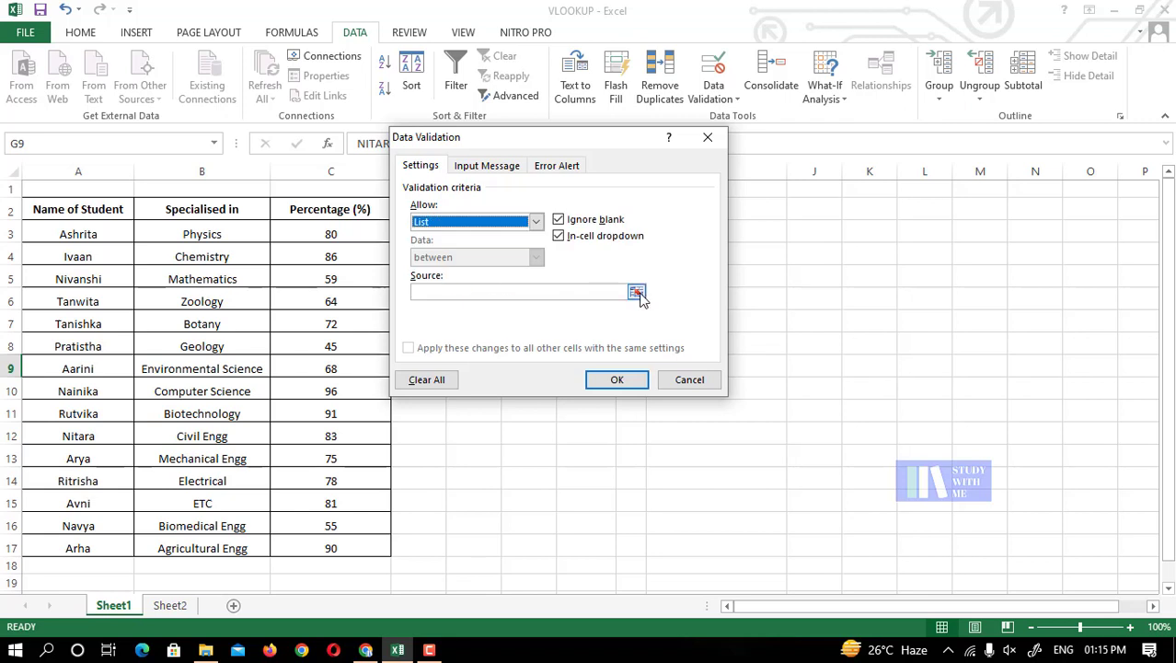
pyautogui.click(637, 293)
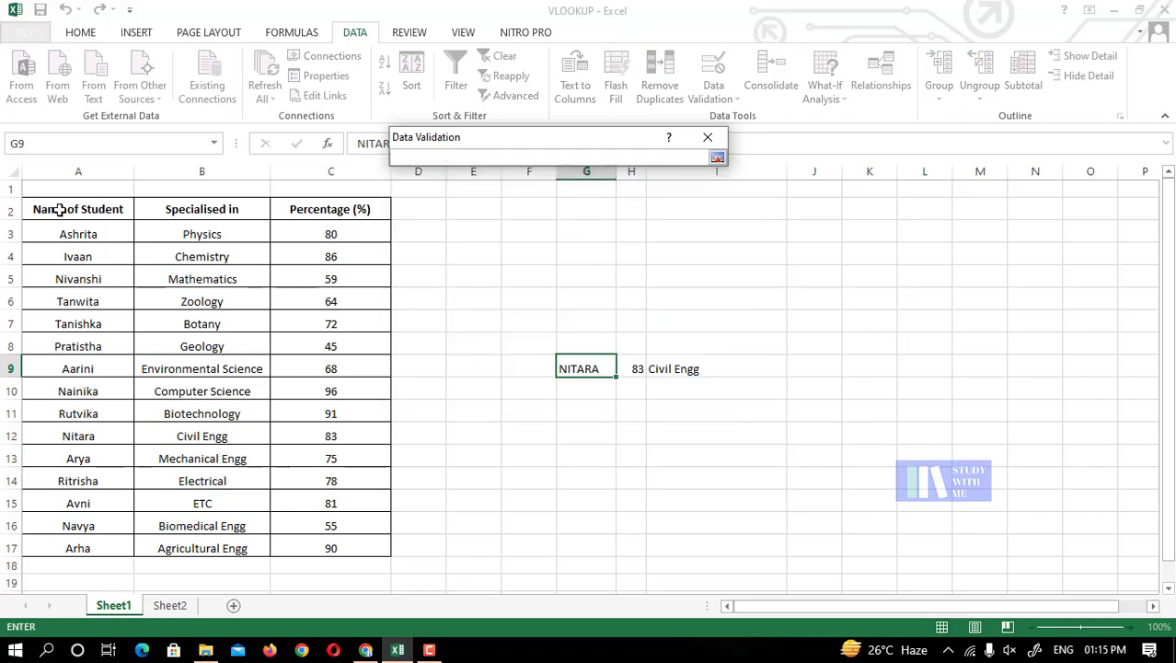
pyautogui.moveTo(58, 209); pyautogui.dragTo(66, 546)
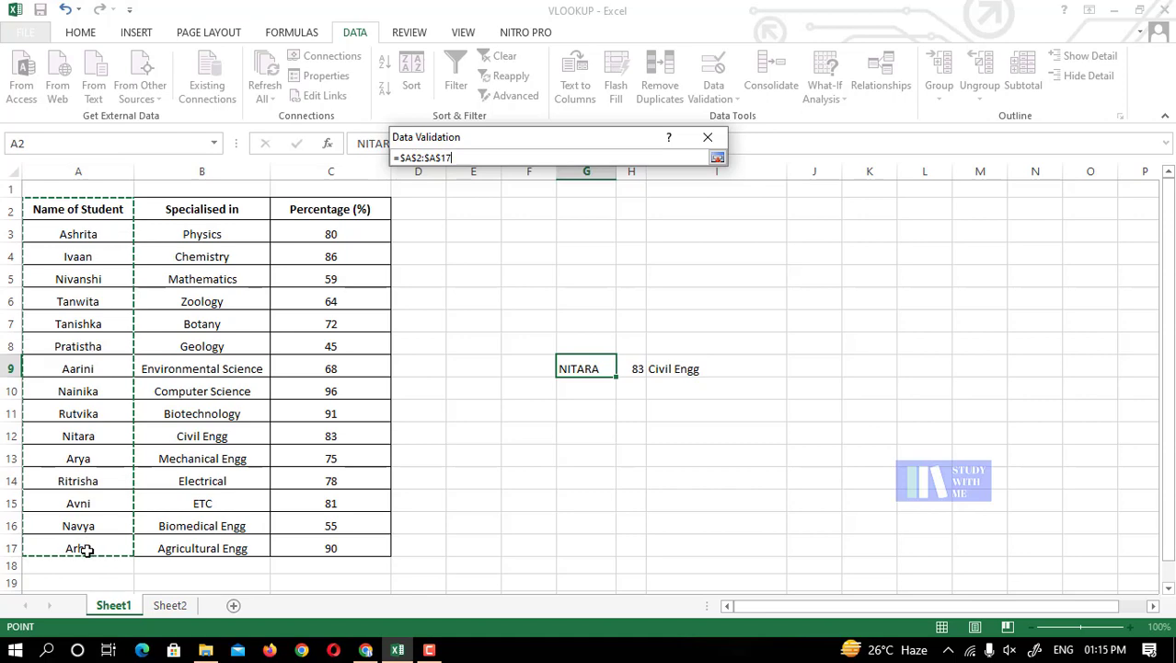
pyautogui.click(717, 159)
pyautogui.click(609, 378)
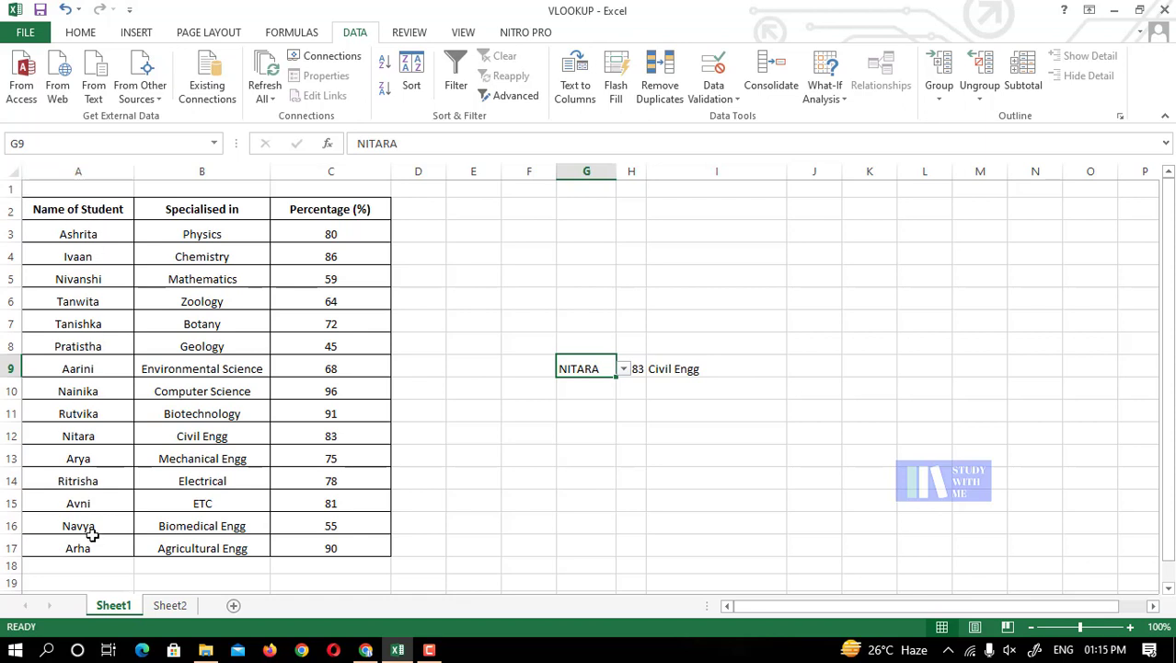
# Test the dropdown in G9 by choosing the student from row 11, followed by the student from row 17
pyautogui.click(624, 370)
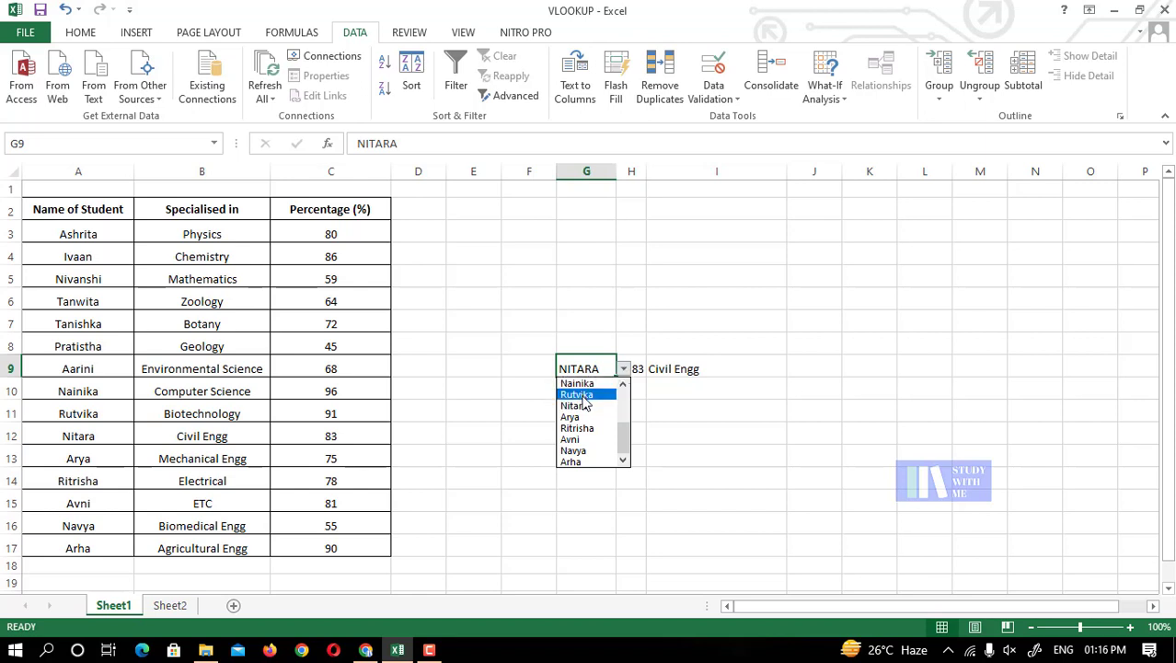
pyautogui.click(582, 396)
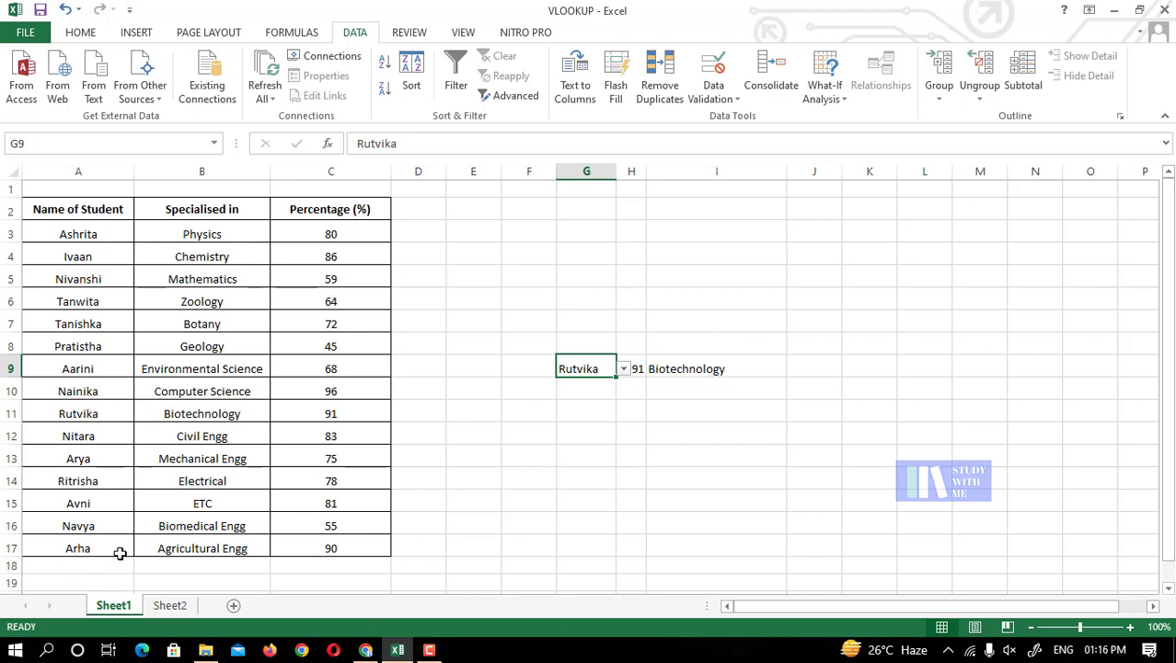
pyautogui.click(623, 369)
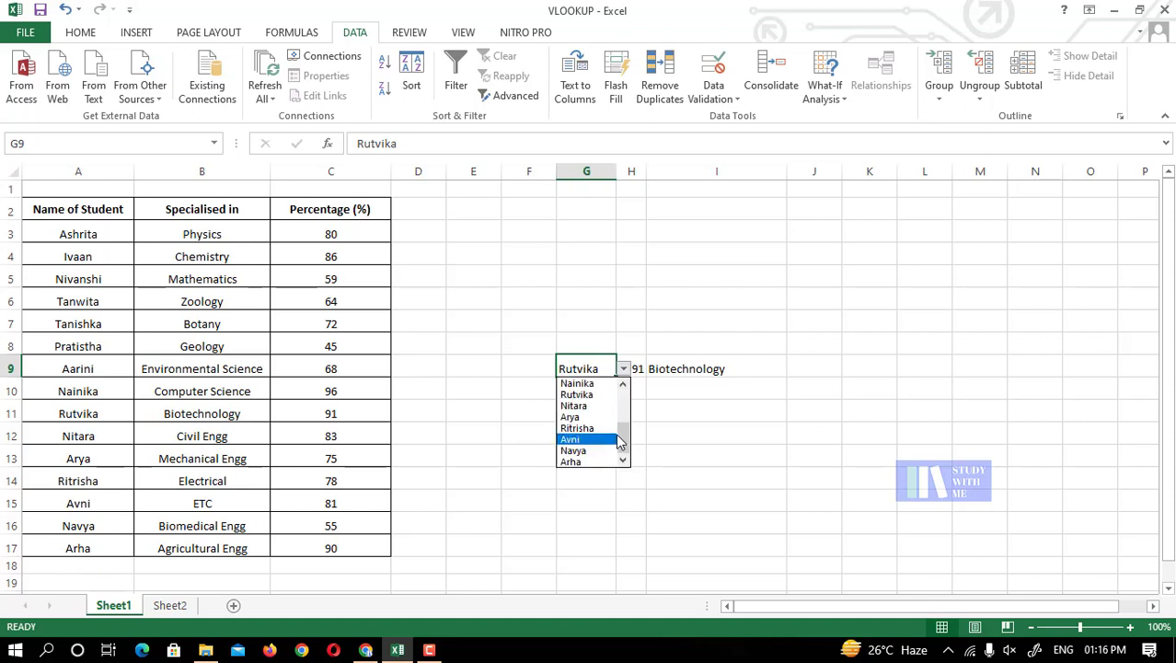
pyautogui.click(571, 461)
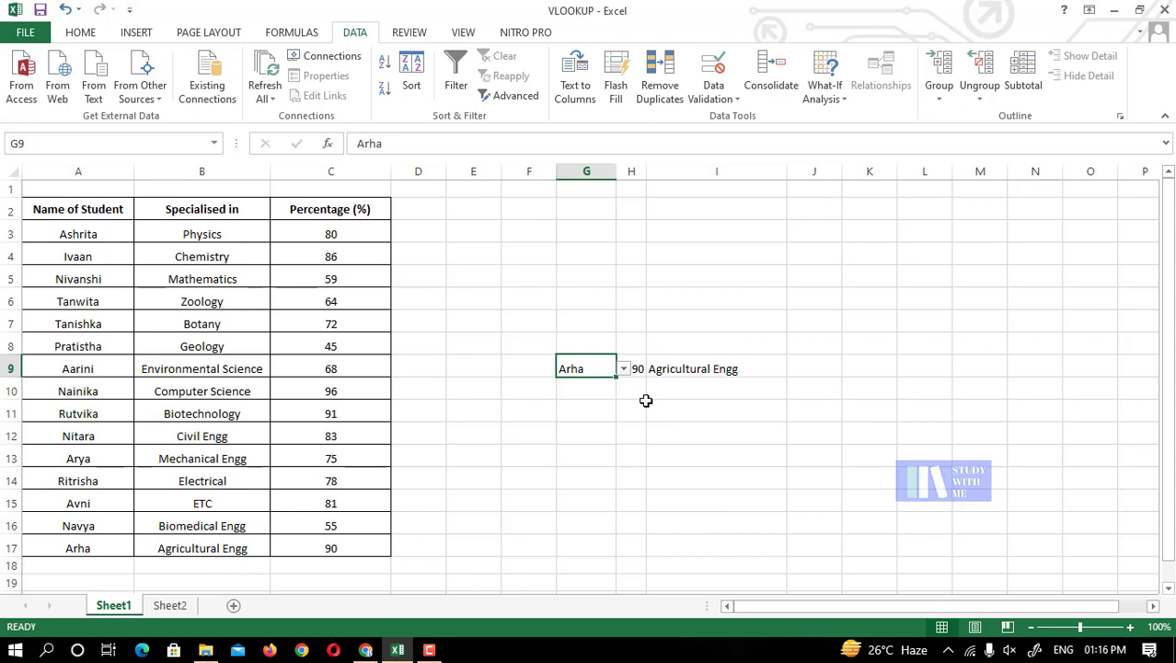
# Enter a VLOOKUP formula in F11 with the row 15 student's name as quoted text, table A2:C17, column 3 and FALSE
pyautogui.click(536, 302)
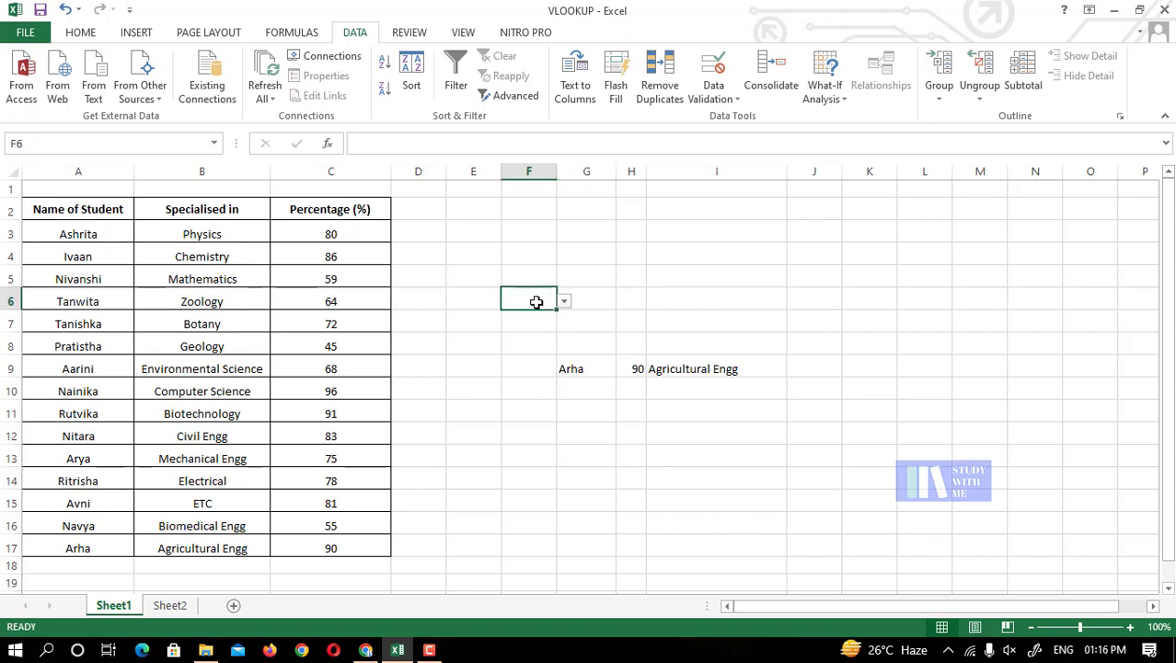
pyautogui.click(533, 420)
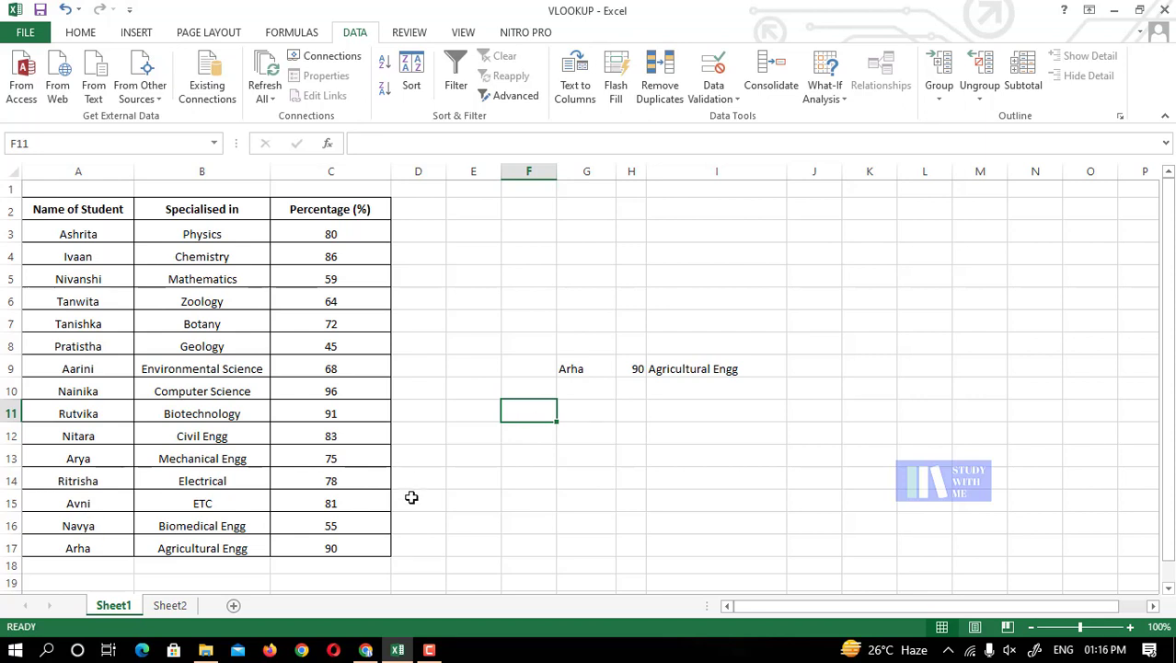
pyautogui.write('=VLOOKUP(')
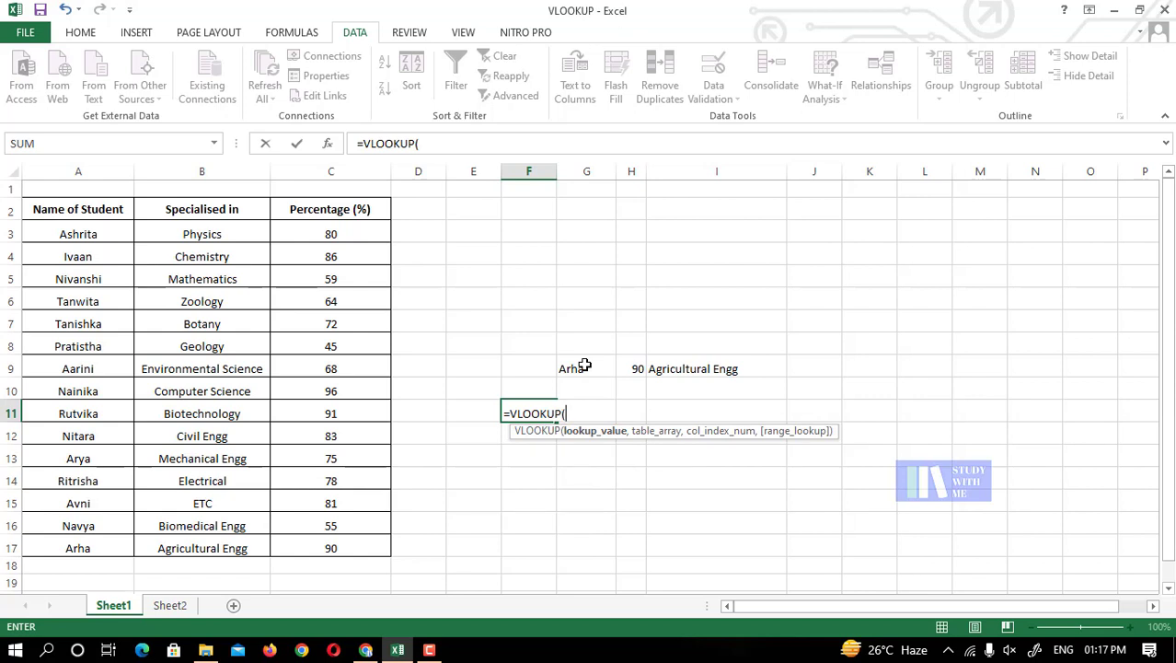
pyautogui.write('"AVNI",')
pyautogui.moveTo(118, 208); pyautogui.dragTo(340, 545)
pyautogui.write(',')
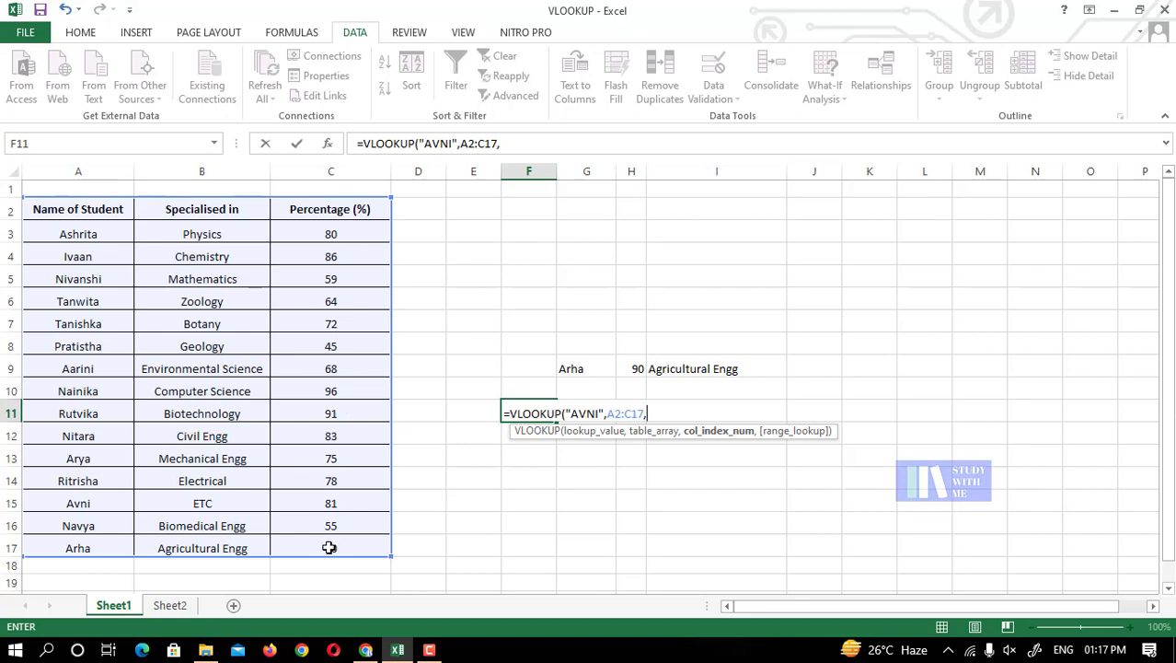
pyautogui.write('3,')
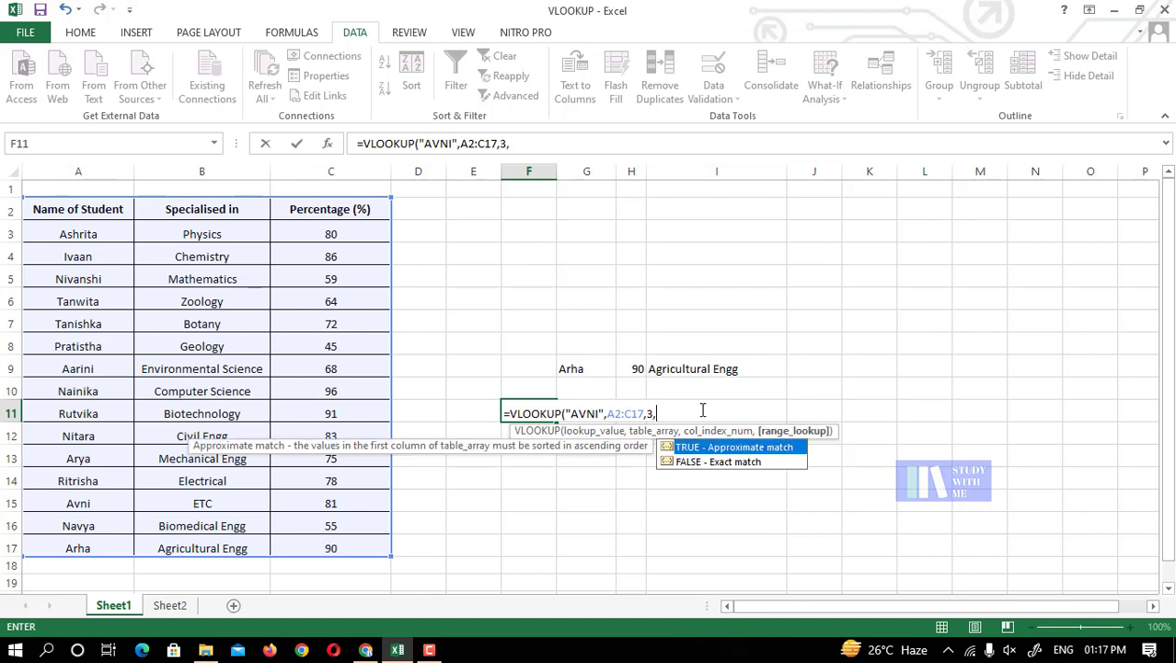
pyautogui.write('FALSE)')
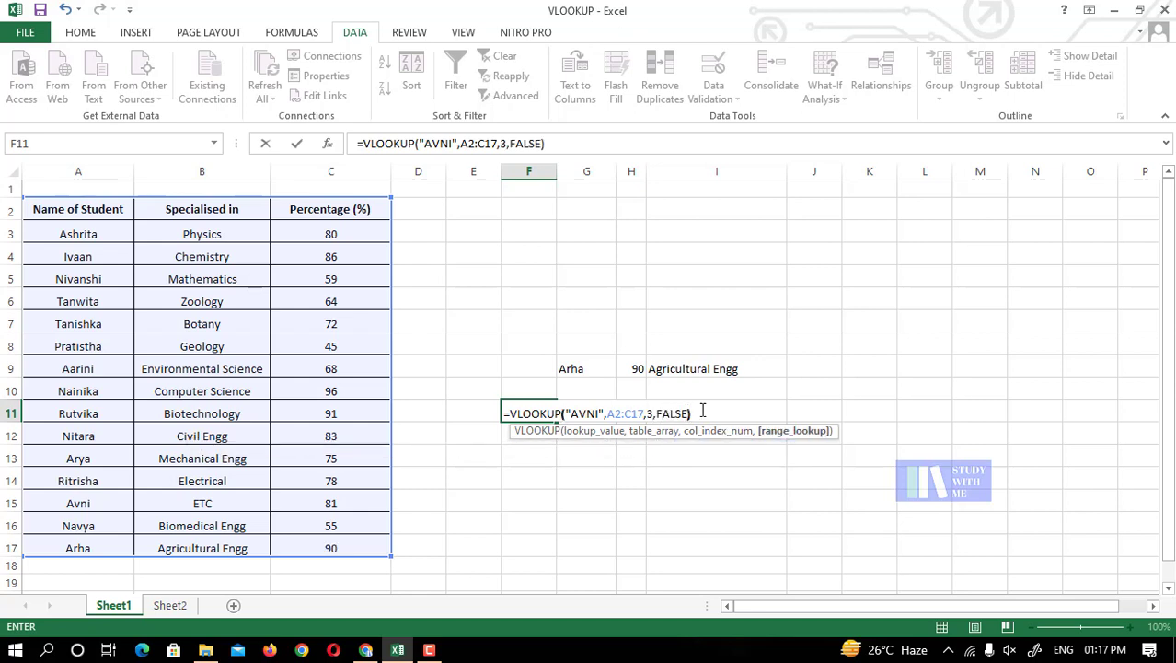
pyautogui.press('Return')
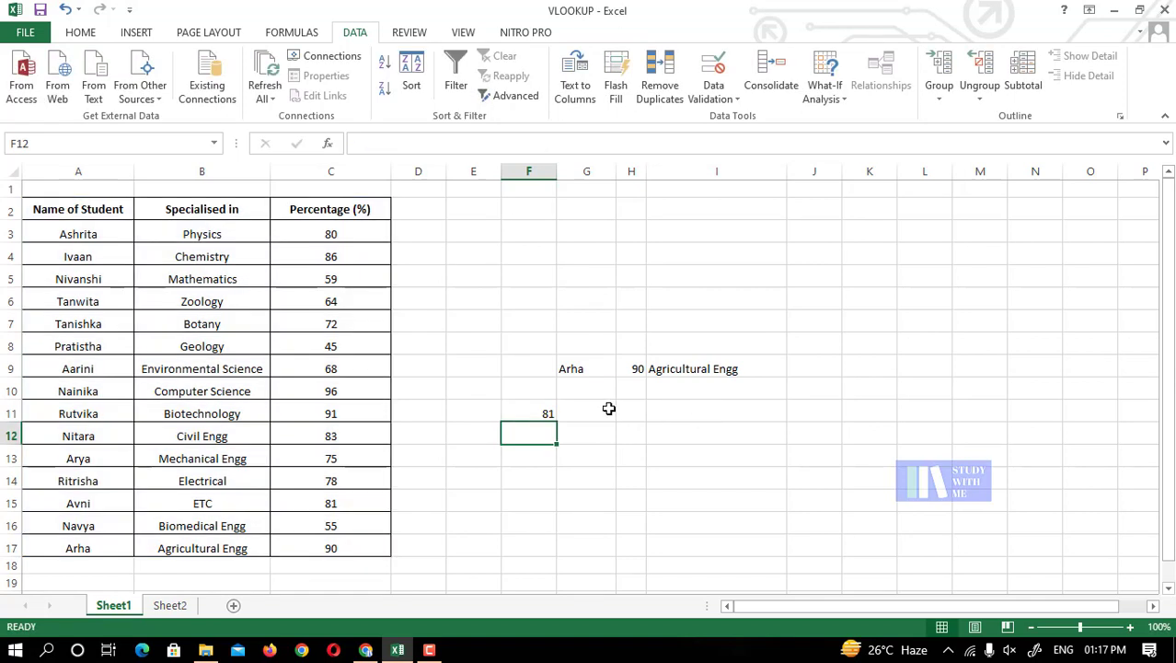
# Compare the typed-name VLOOKUP formula in F11 with the cell-reference version in I9 and its lookup cell G9
pyautogui.click(550, 415)
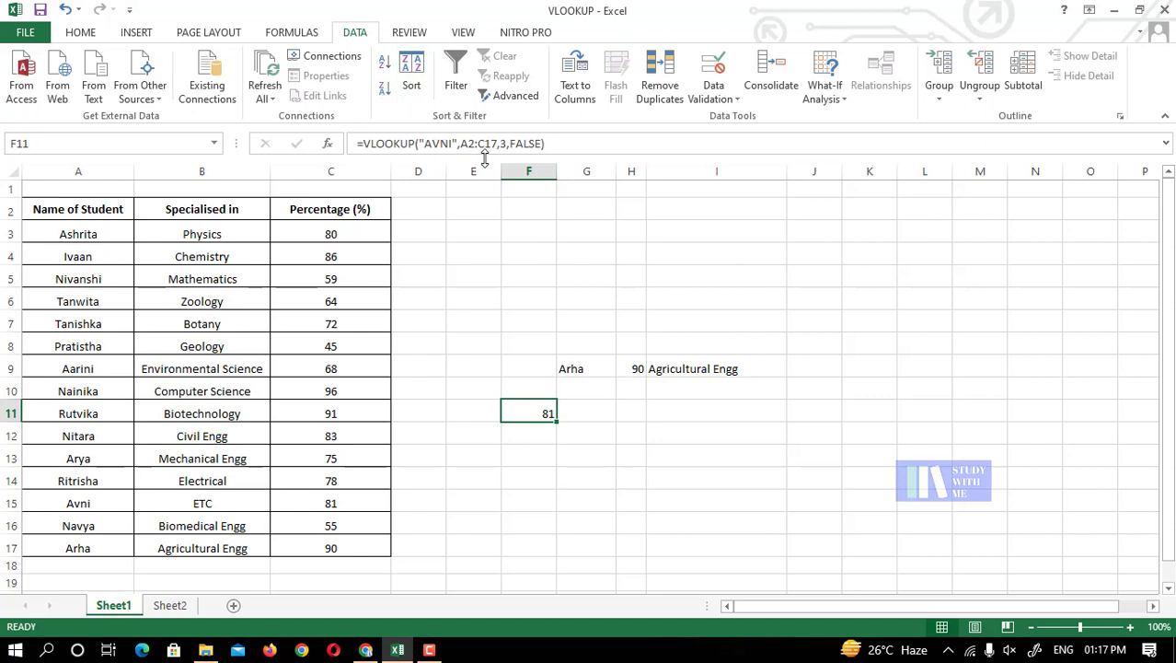
pyautogui.click(605, 368)
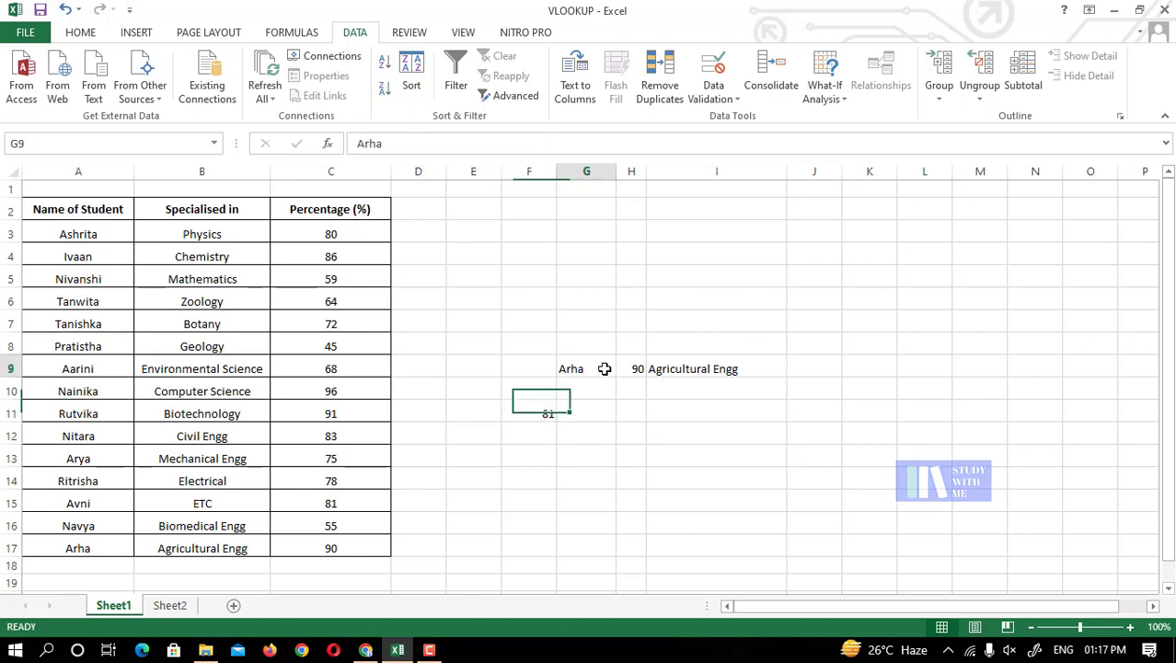
pyautogui.click(679, 366)
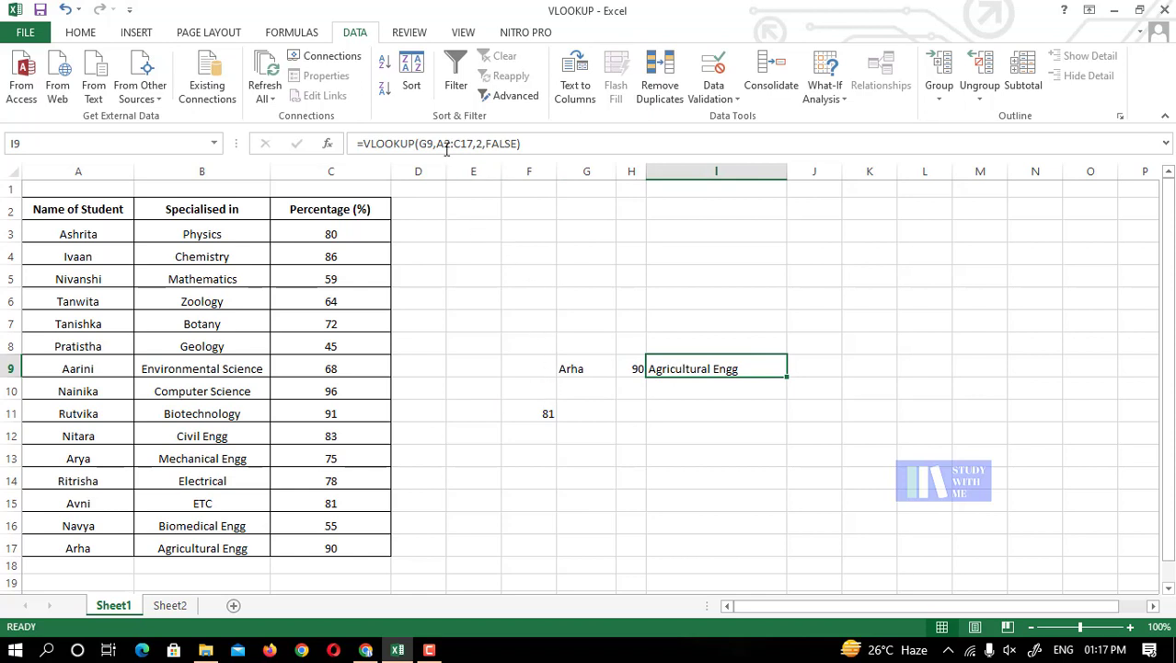